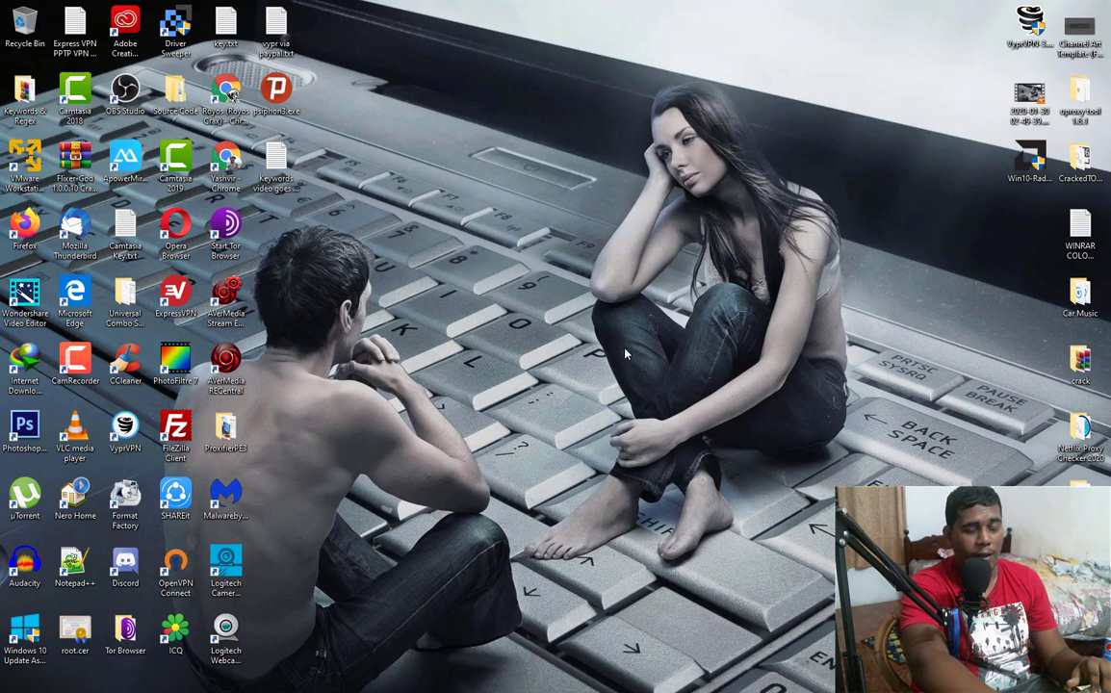
- Launch OBS Studio from its desktop shortcut and move its window to the left
right_click(135, 107)
key(Escape)
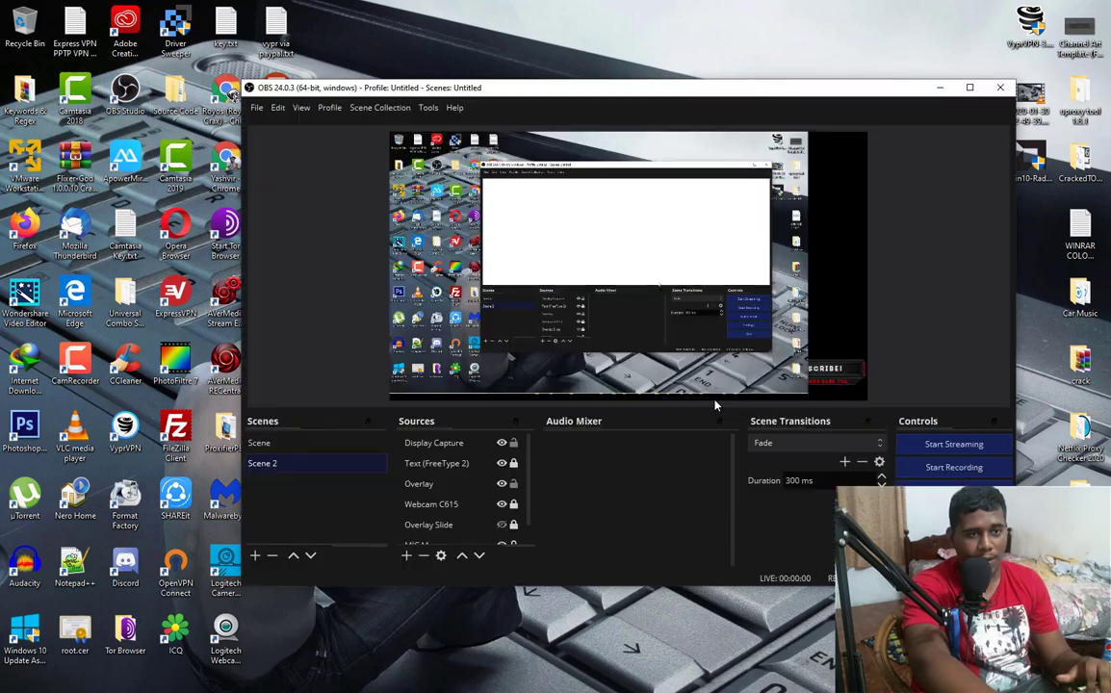
drag(674, 88, 587, 93)
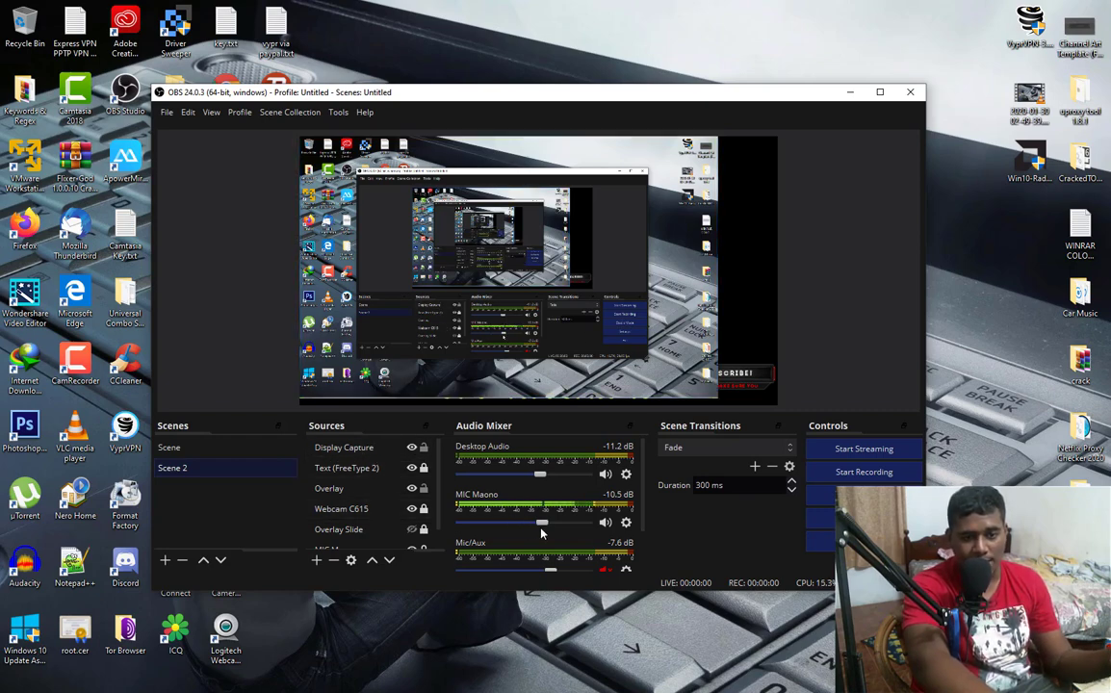
- Minimize OBS and launch AMD Radeon Software from the desktop context menu
click(850, 92)
right_click(709, 193)
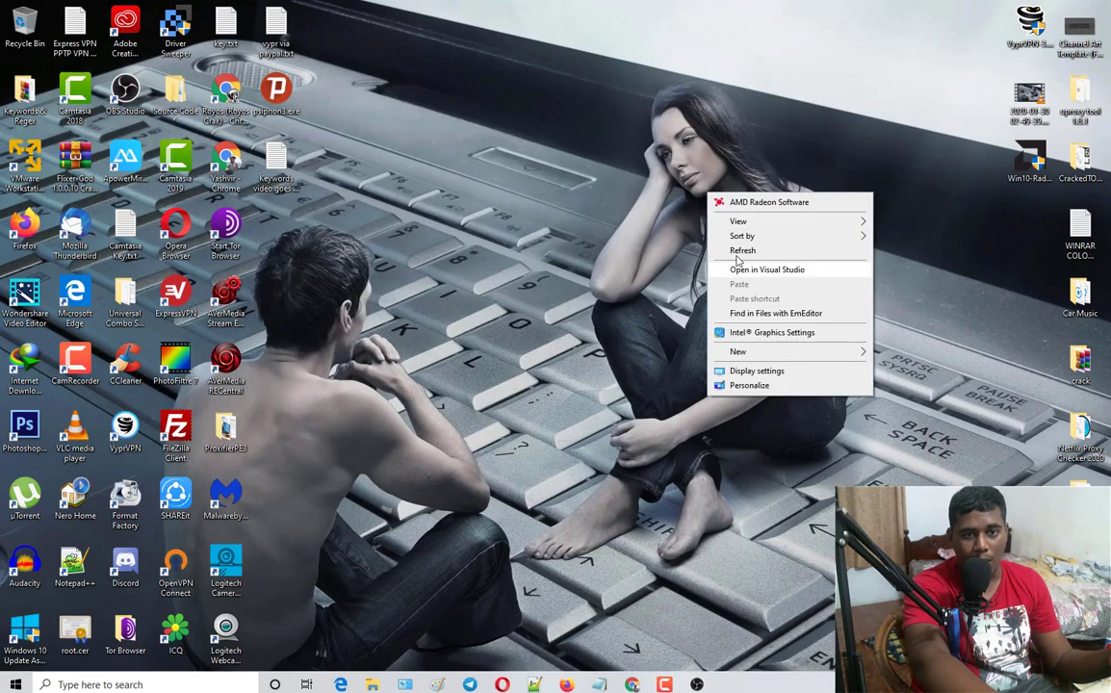
click(770, 203)
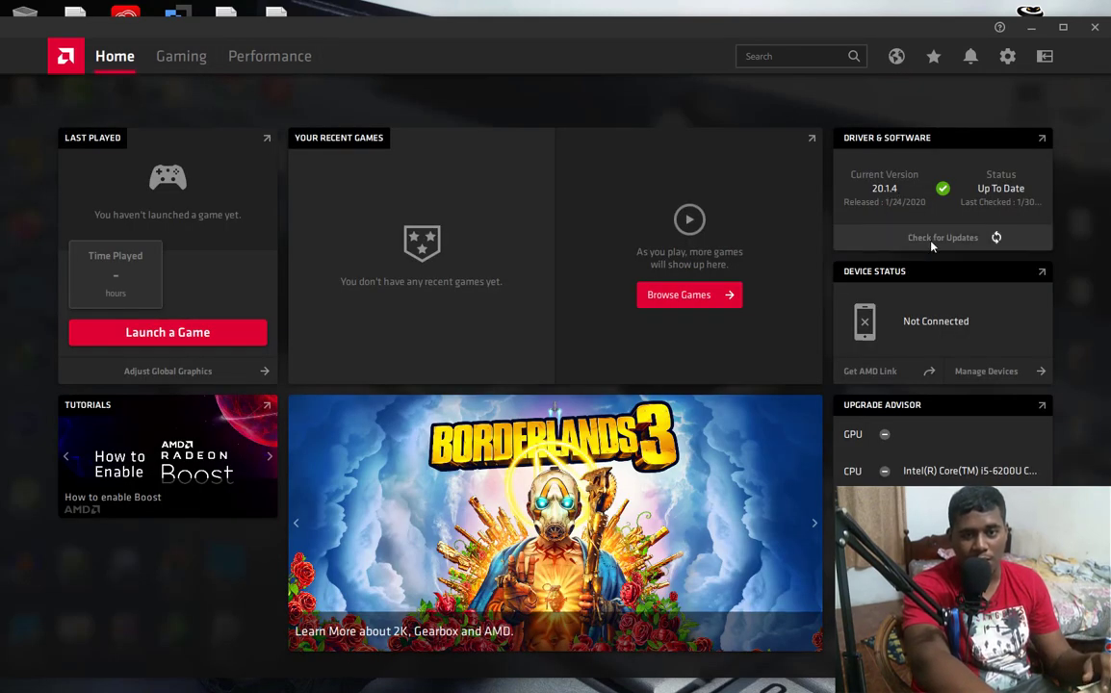
- Check twice for a newer AMD driver, then view the list of detected games
click(939, 237)
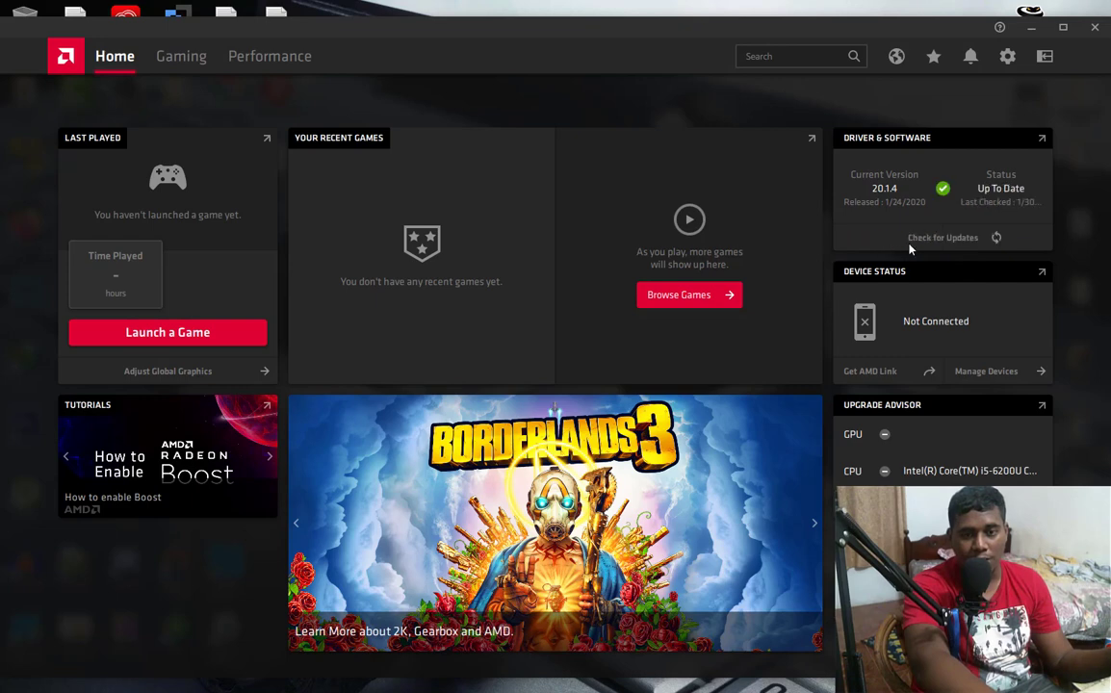
click(888, 238)
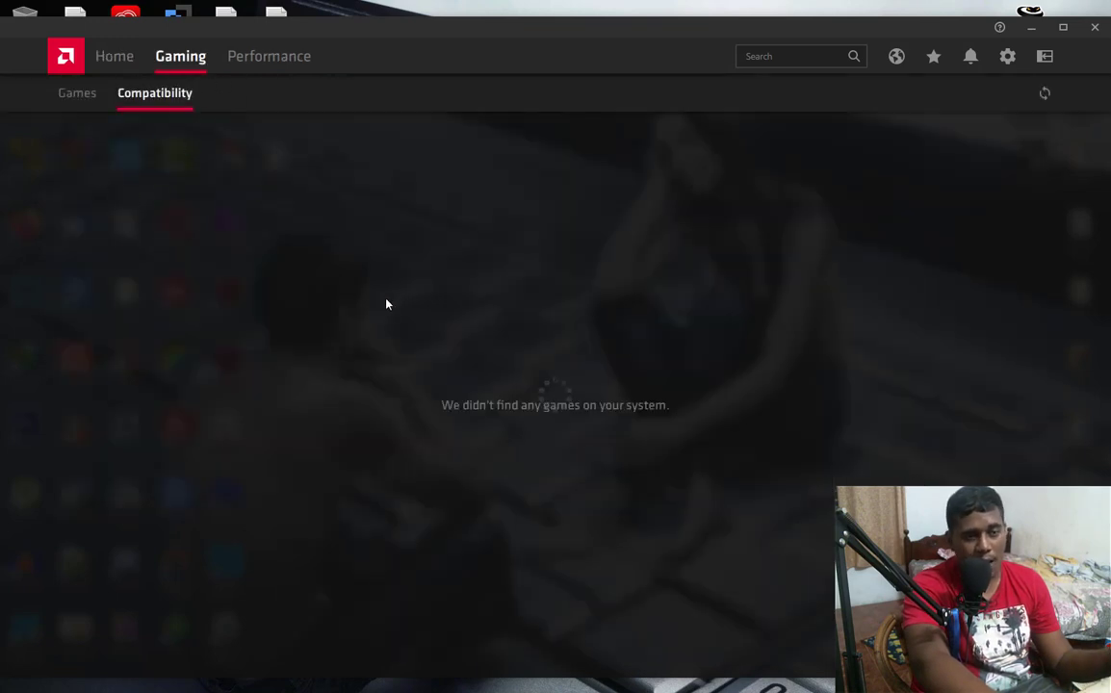
click(76, 95)
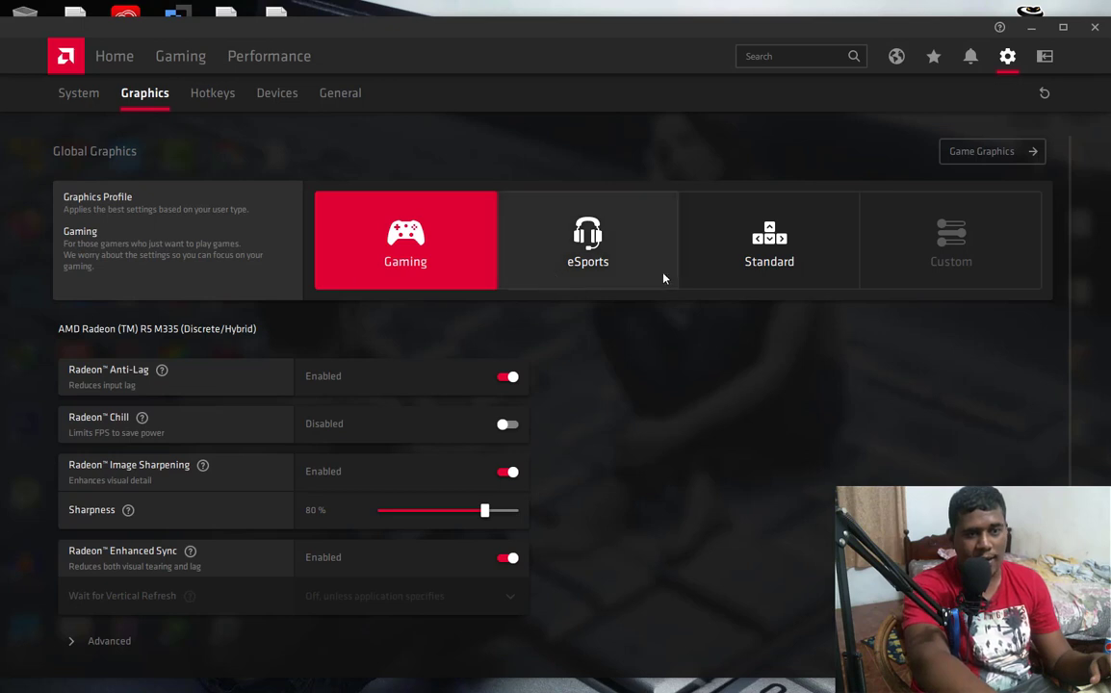
- Try the eSports and Standard graphics profiles, ending on the Gaming profile
click(663, 279)
click(732, 275)
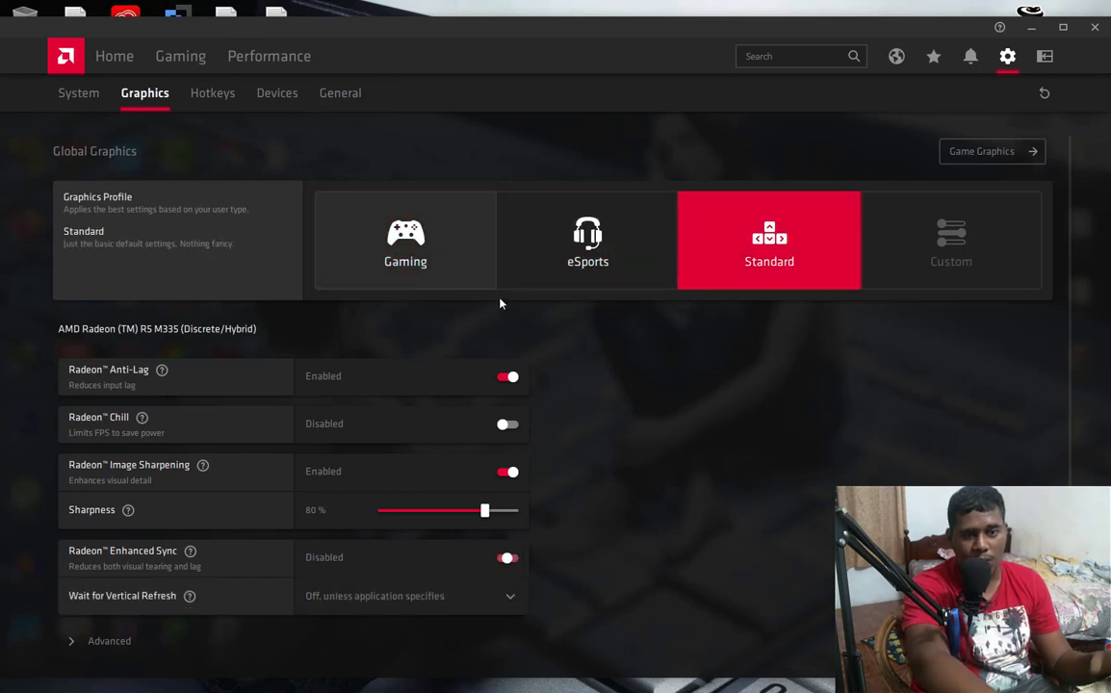
click(406, 256)
click(616, 267)
click(775, 274)
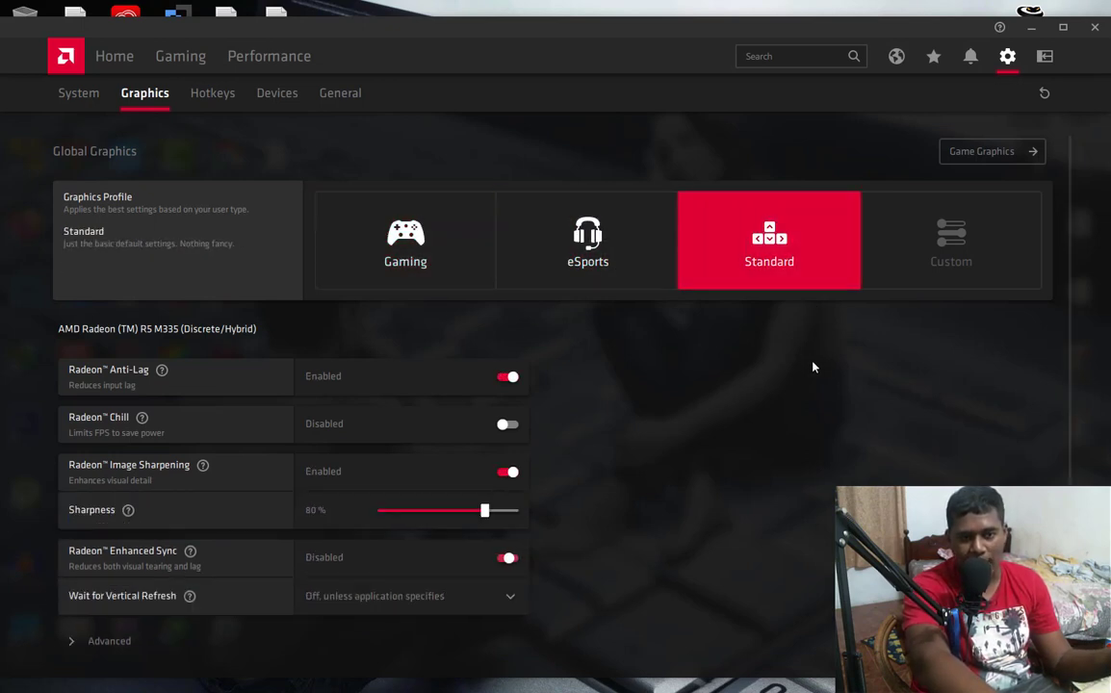
click(462, 279)
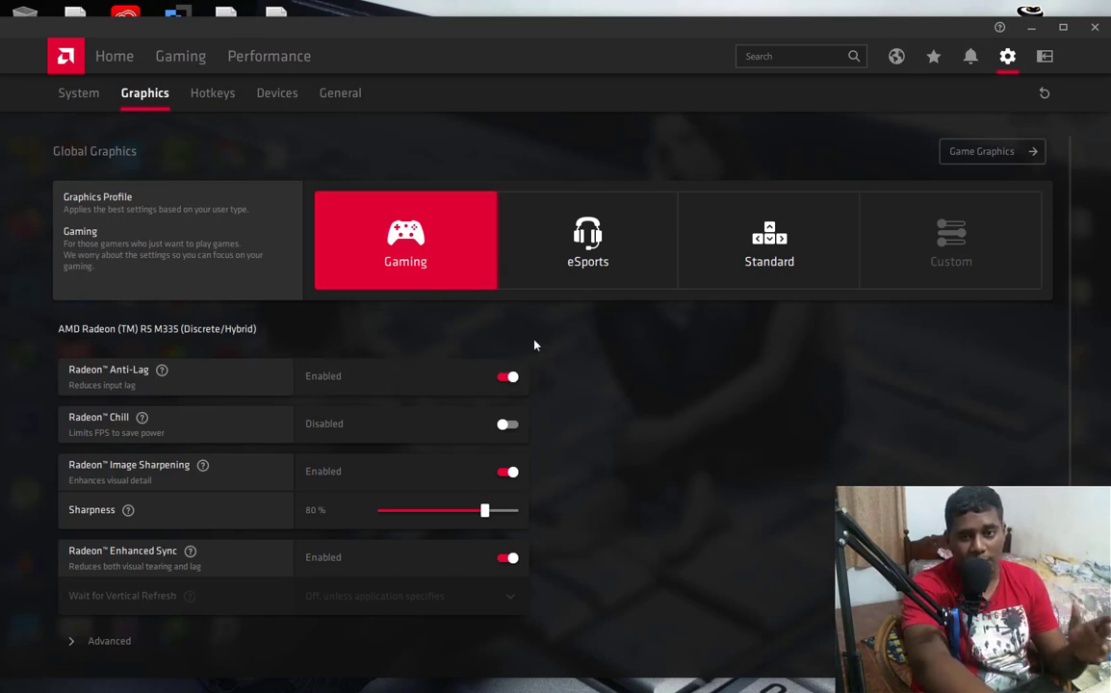
- Search AMD settings for switchable graphics and open the Graphics Settings result
click(771, 60)
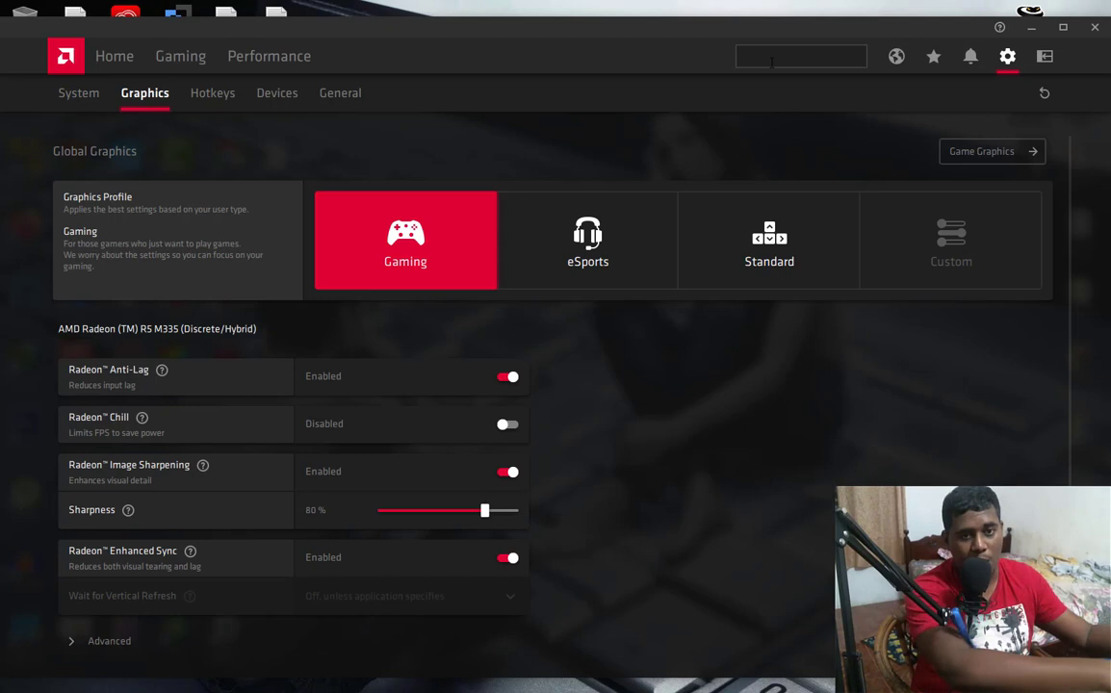
text(s)
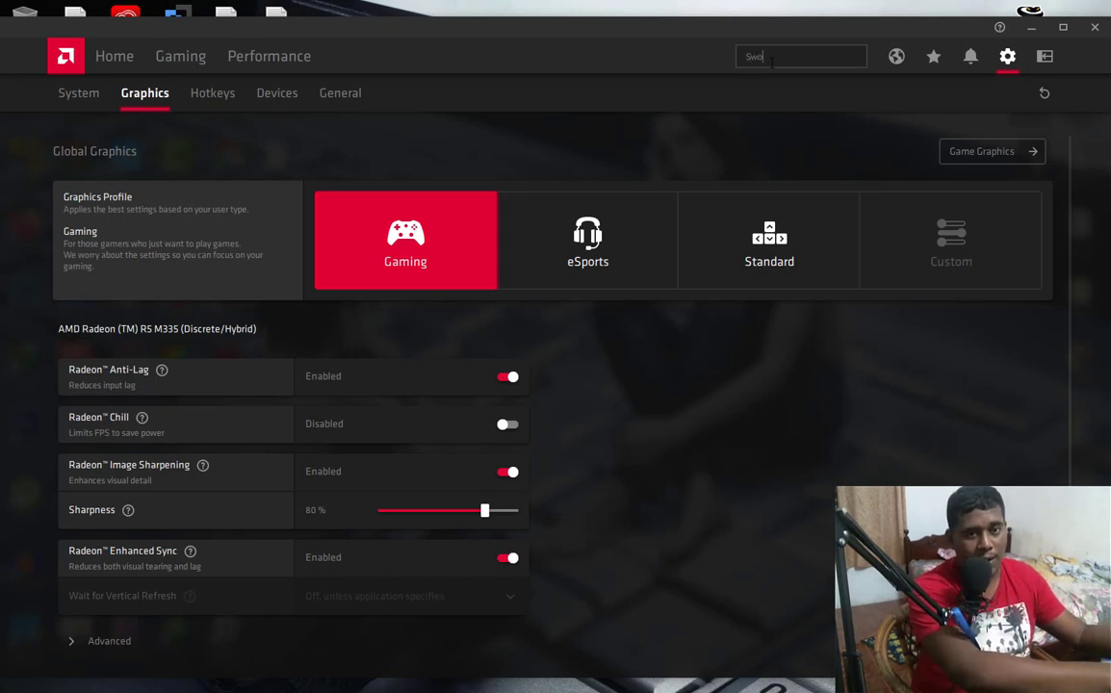
text(able gr)
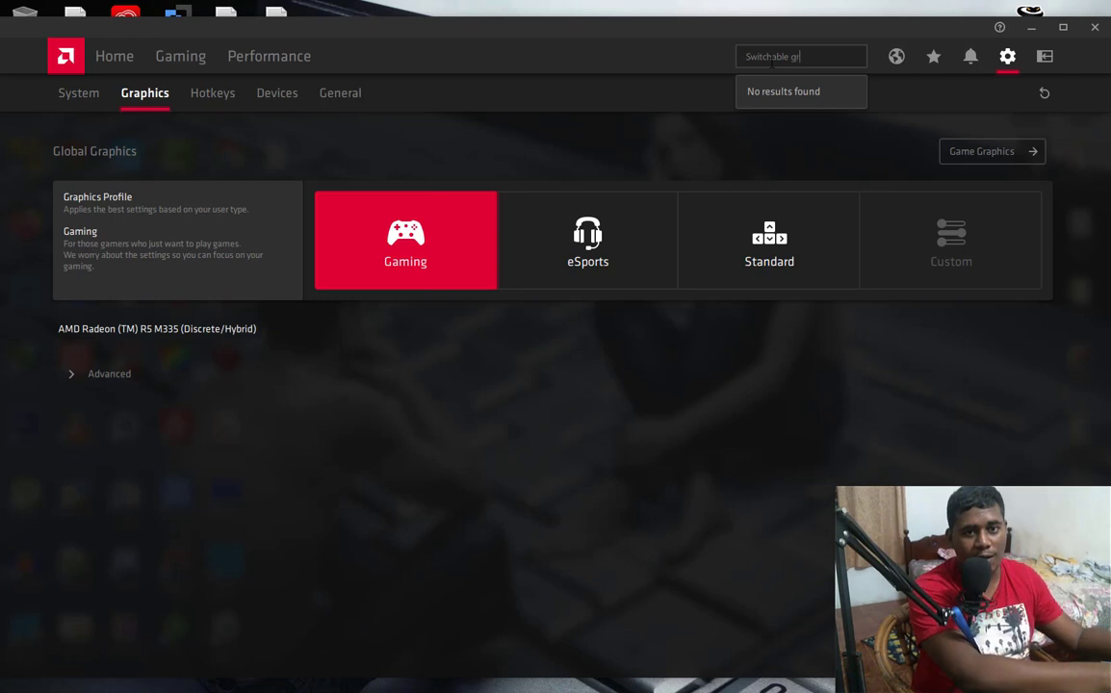
text(aphics)
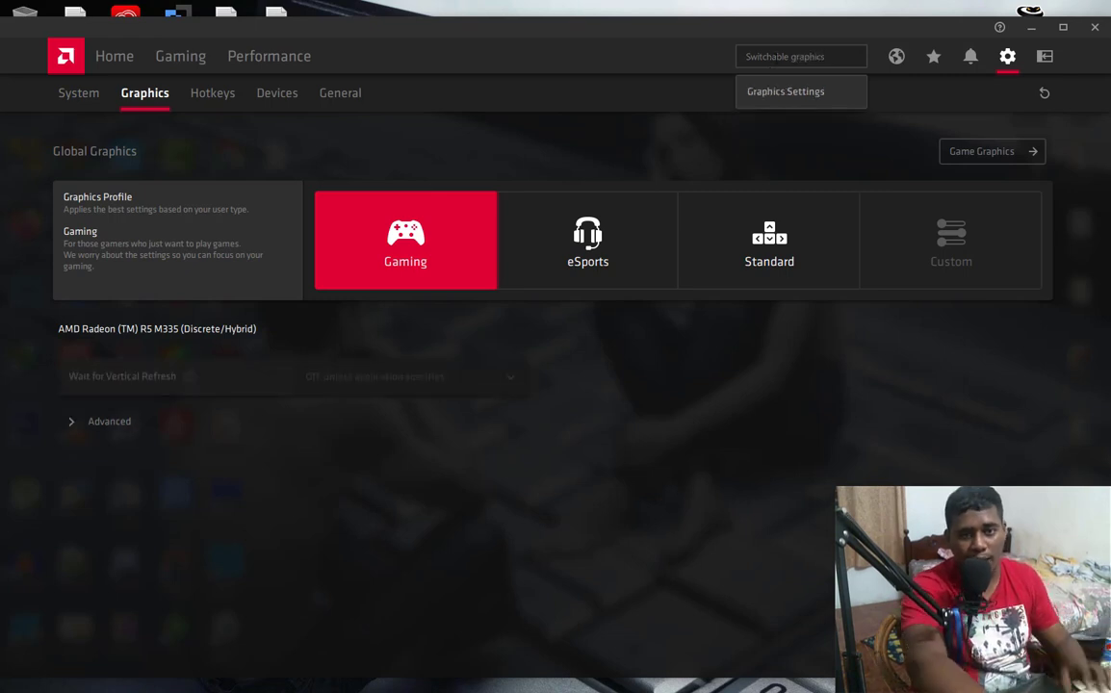
click(785, 92)
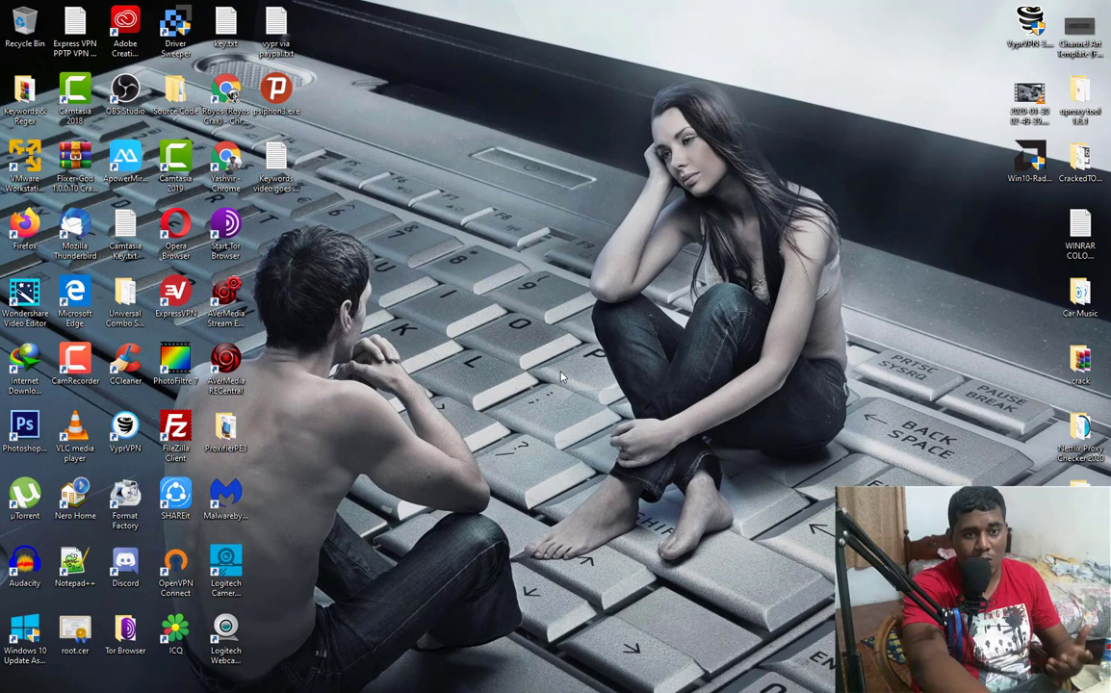
- Close AMD Radeon Software, restore OBS, and resize and shift the Display Capture source
click(1096, 28)
click(697, 681)
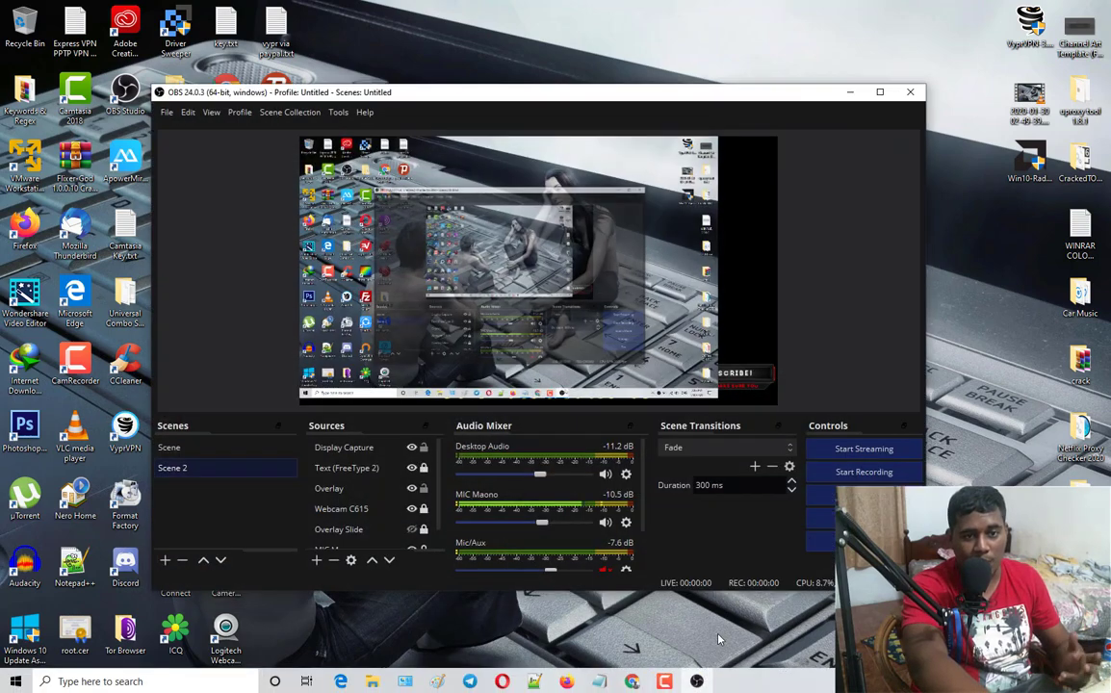
click(627, 308)
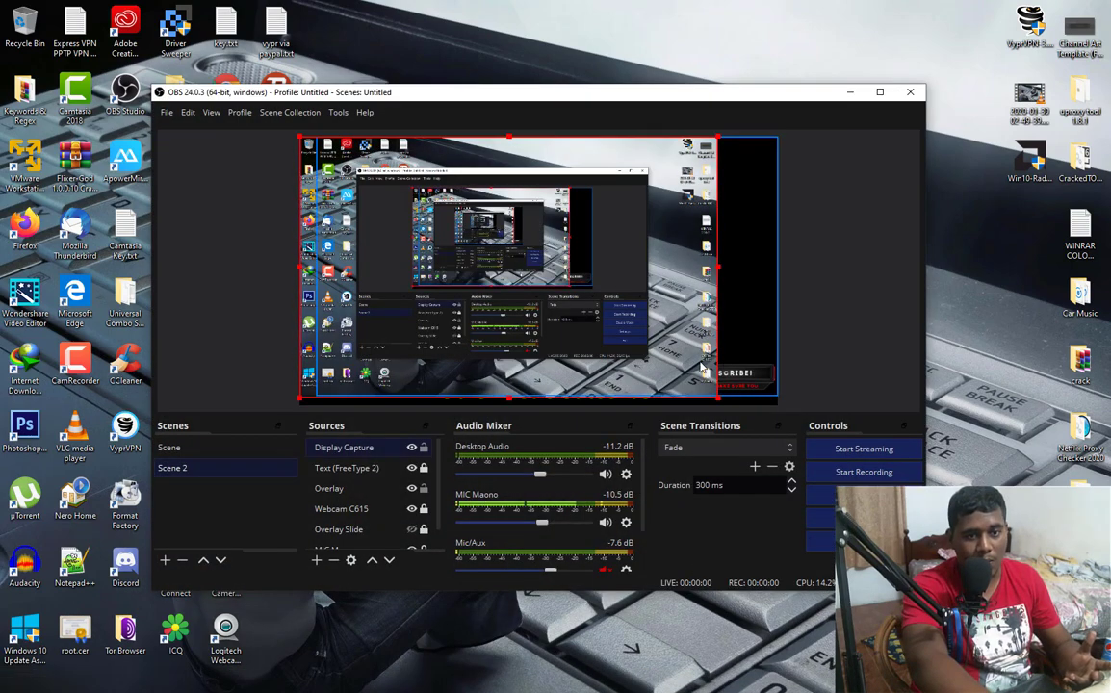
drag(727, 402, 732, 379)
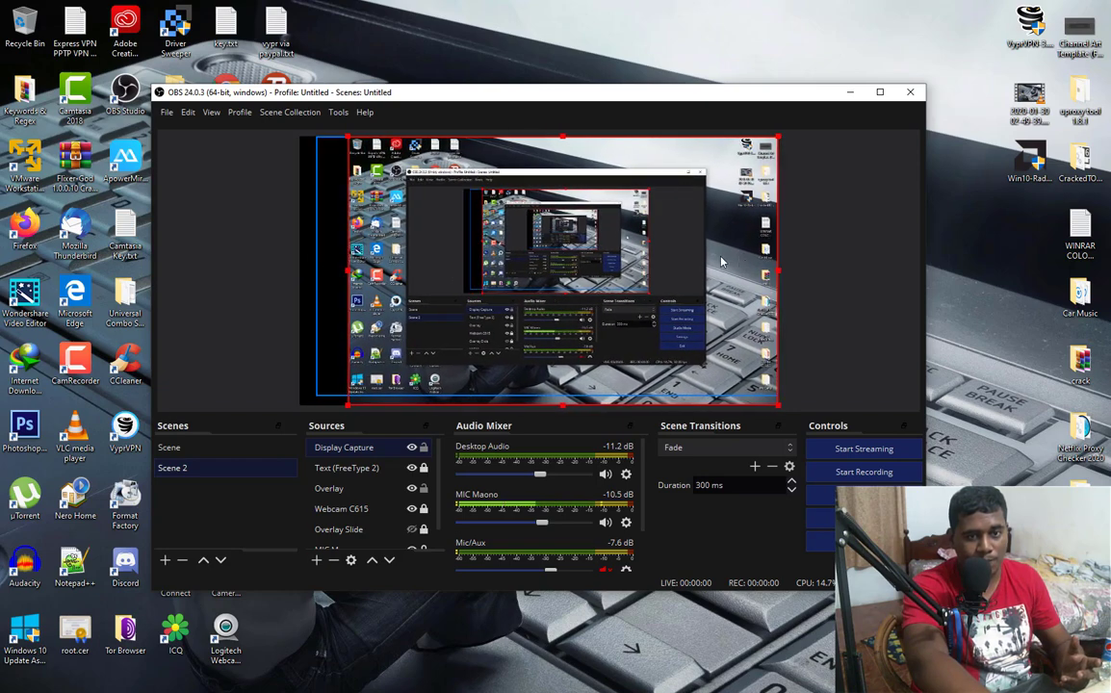
drag(464, 275, 433, 275)
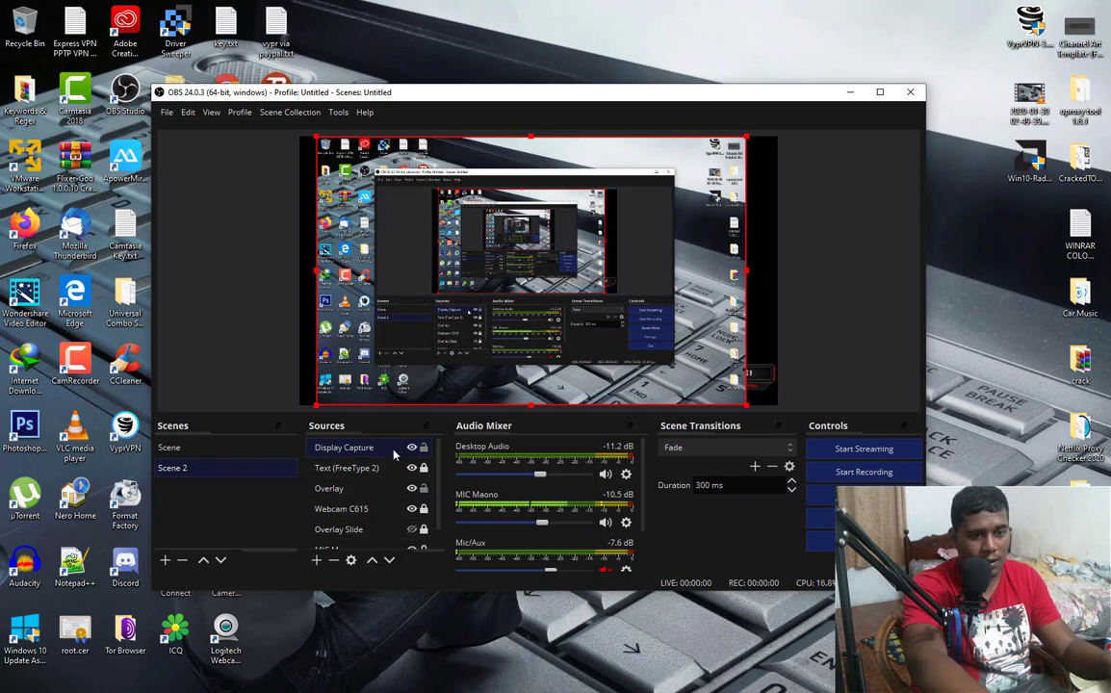
- Remove the Display Capture source from the scene and minimize OBS
click(333, 560)
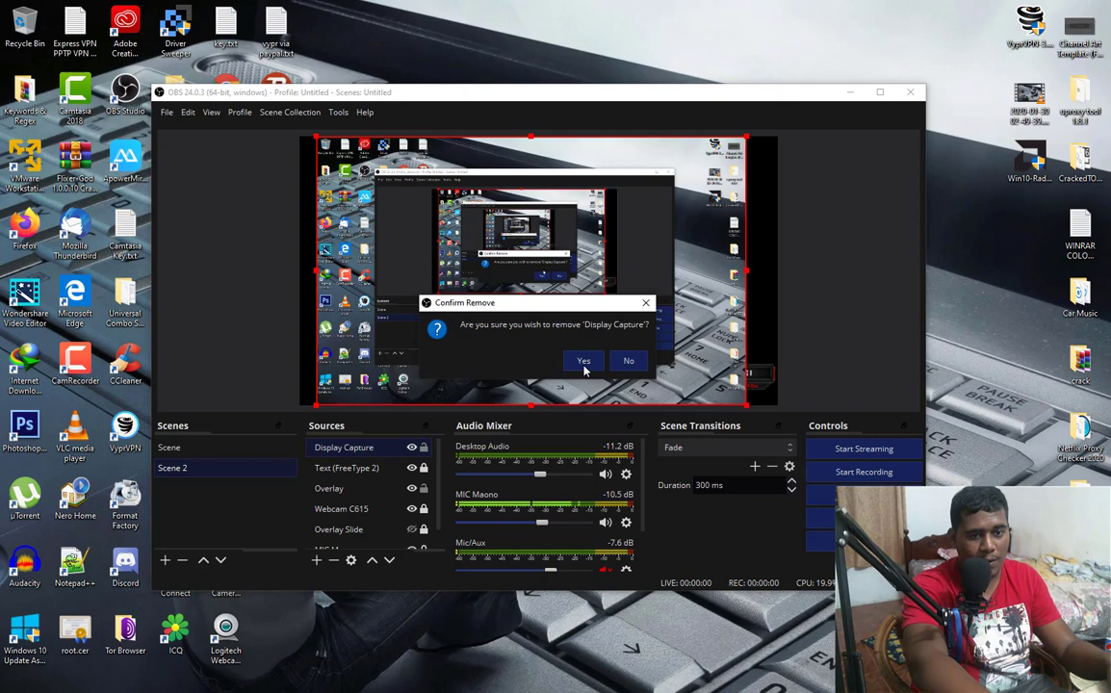
click(584, 370)
click(850, 91)
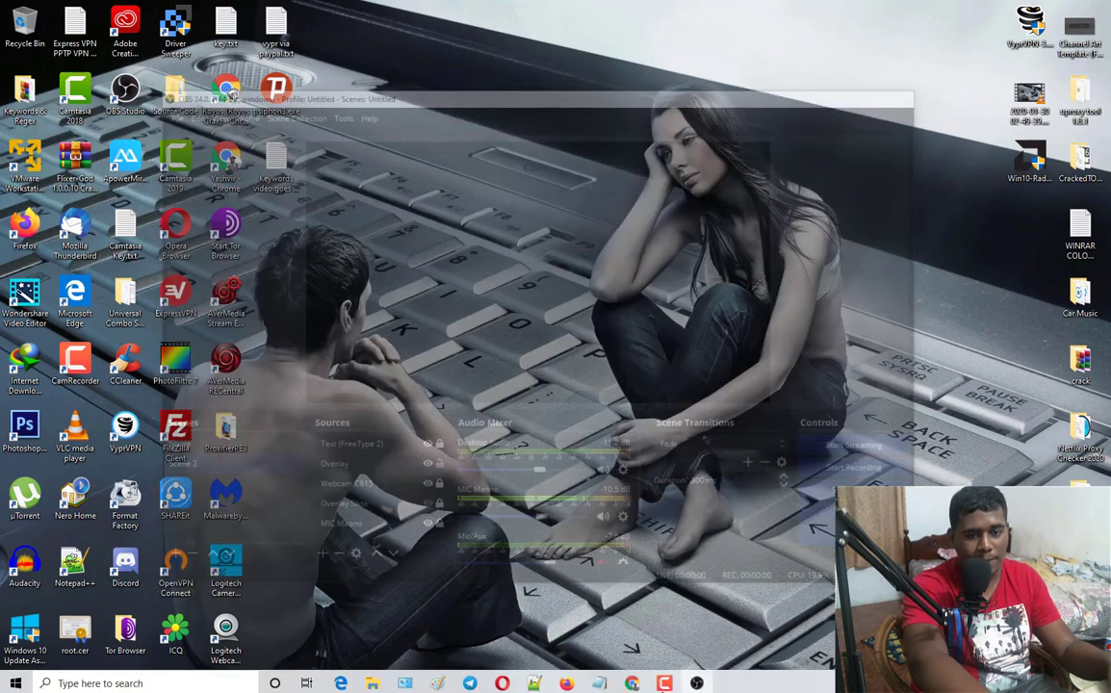
- Open the Windows Display settings from the desktop and reposition the Settings window
right_click(569, 298)
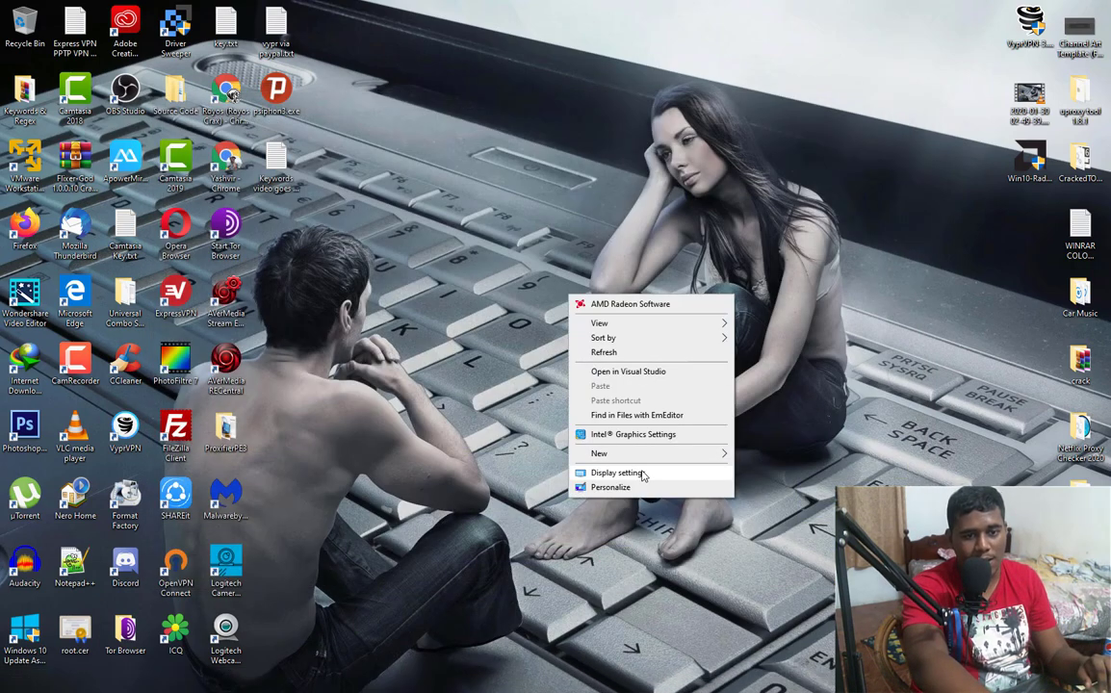
click(642, 475)
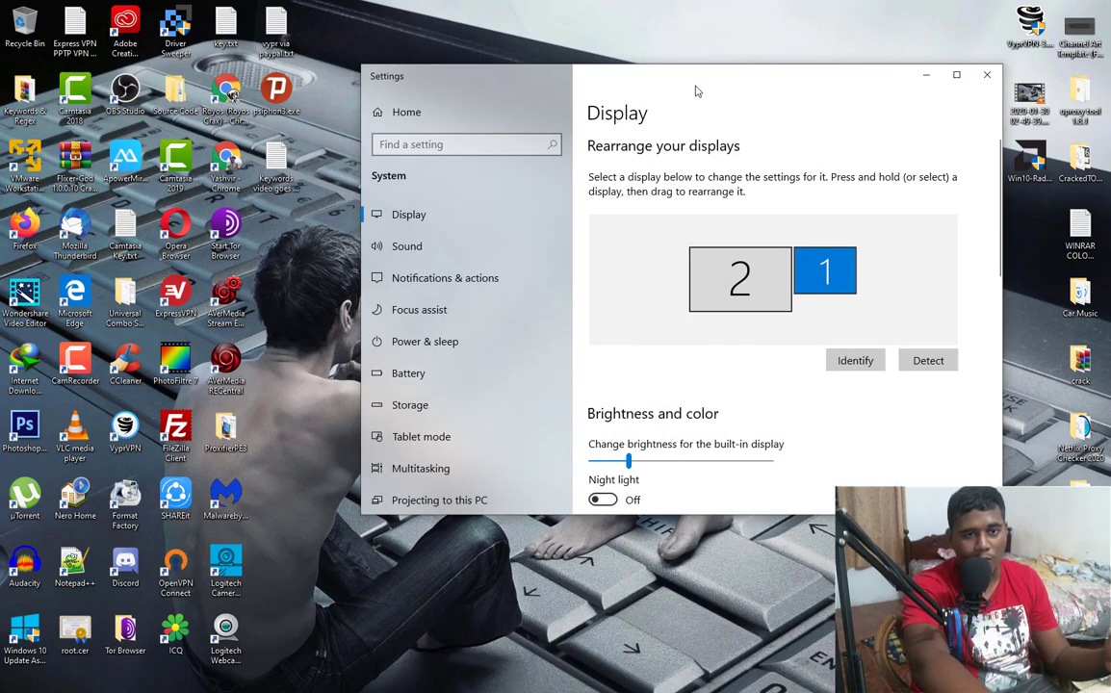
drag(697, 90, 603, 54)
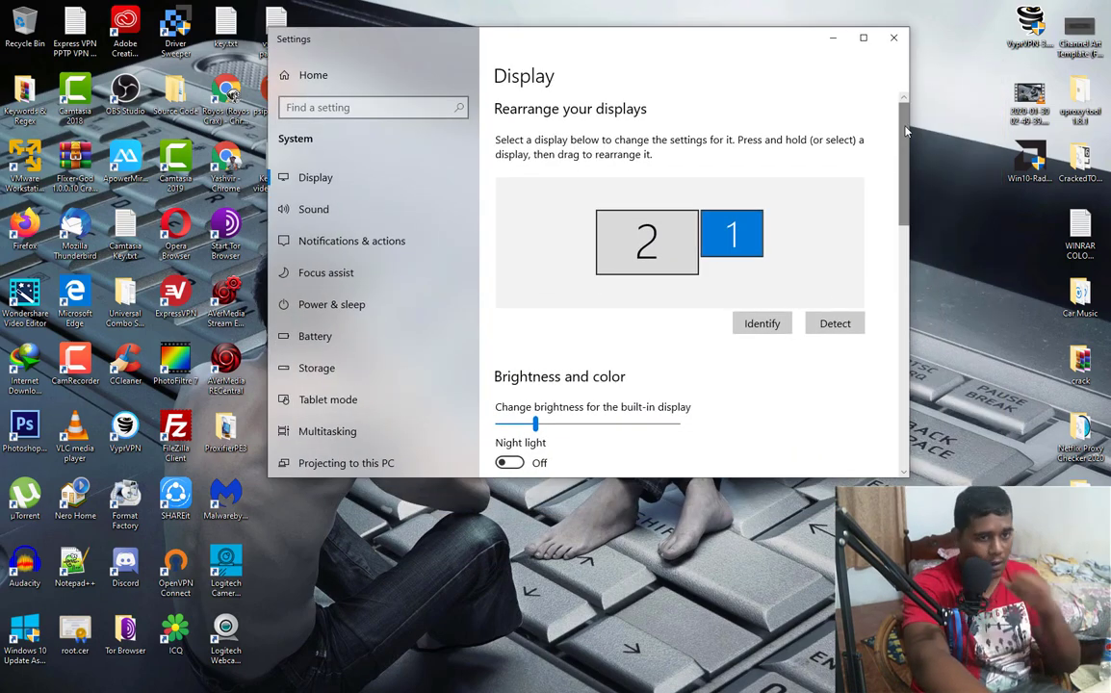
mouse_move(905, 130)
mouse_down()
mouse_move(903, 323)
mouse_move(886, 412)
mouse_up()
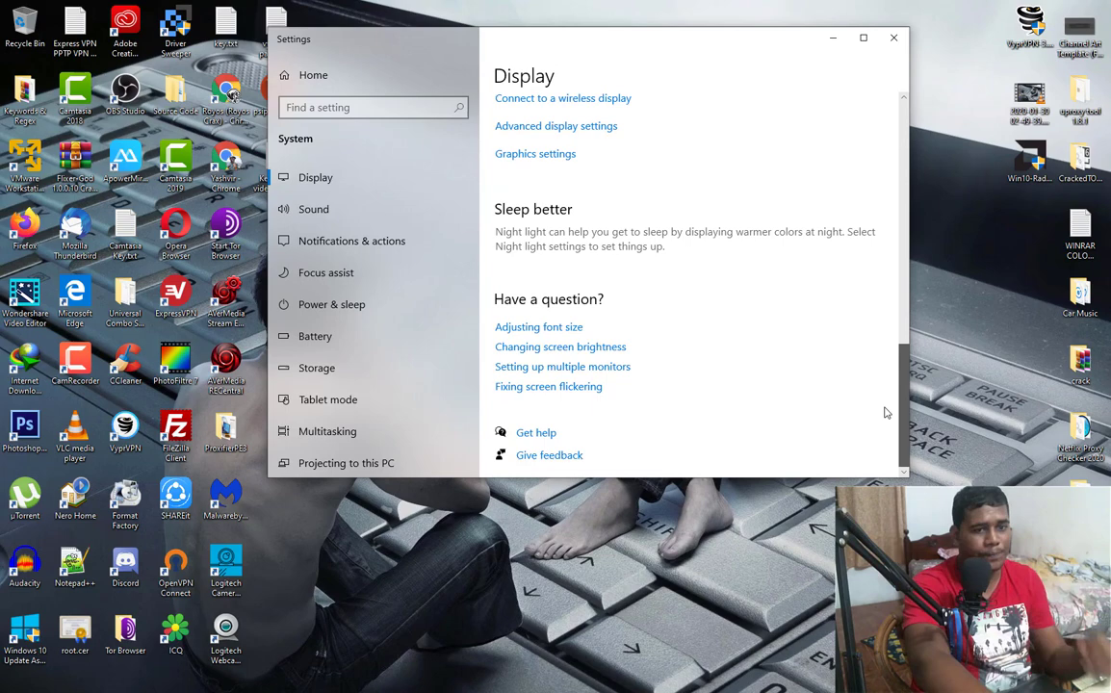
scroll(886, 412, up, 3)
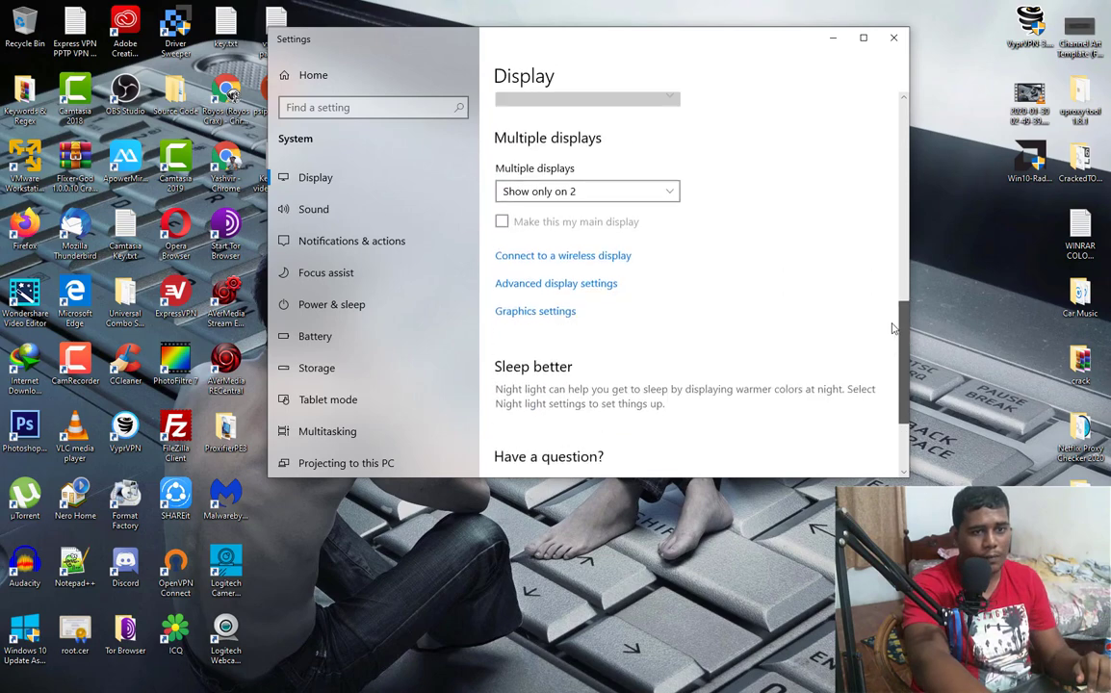
- Remove OBS Studio's per-app graphics preference and close Settings
click(510, 325)
click(395, 247)
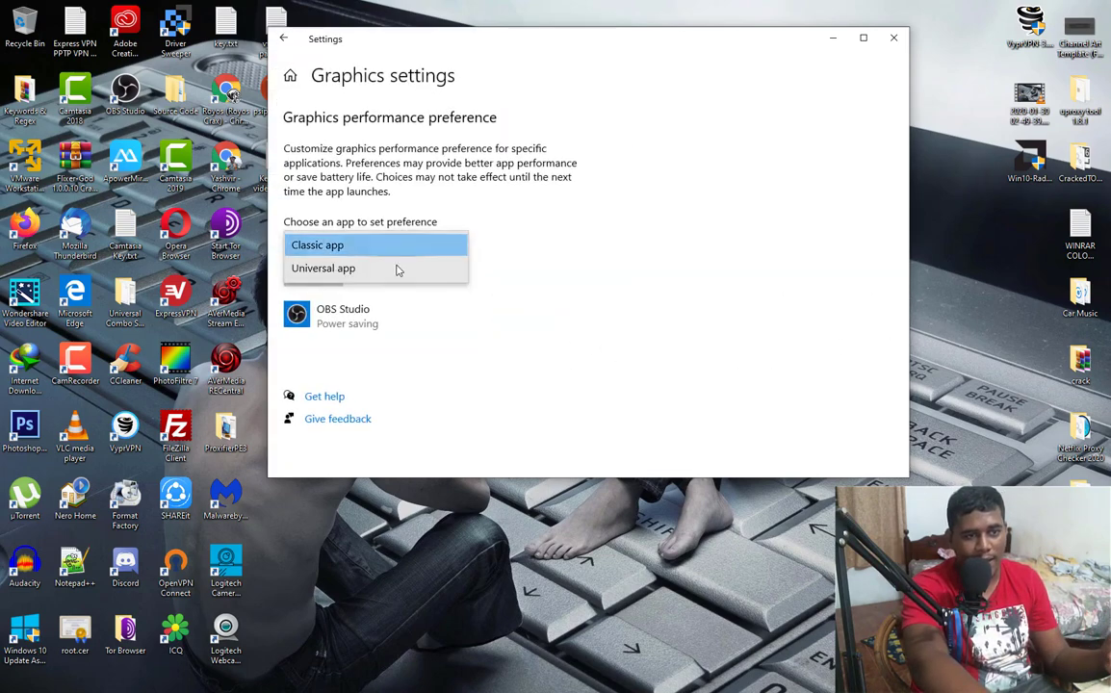
click(501, 258)
click(496, 369)
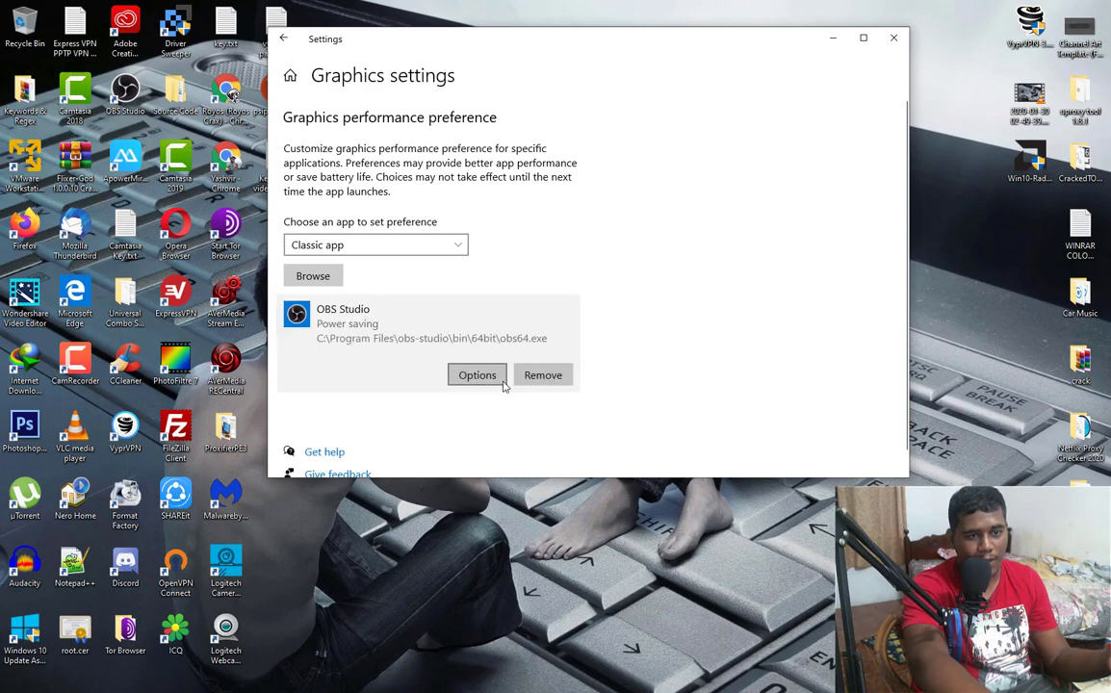
click(543, 378)
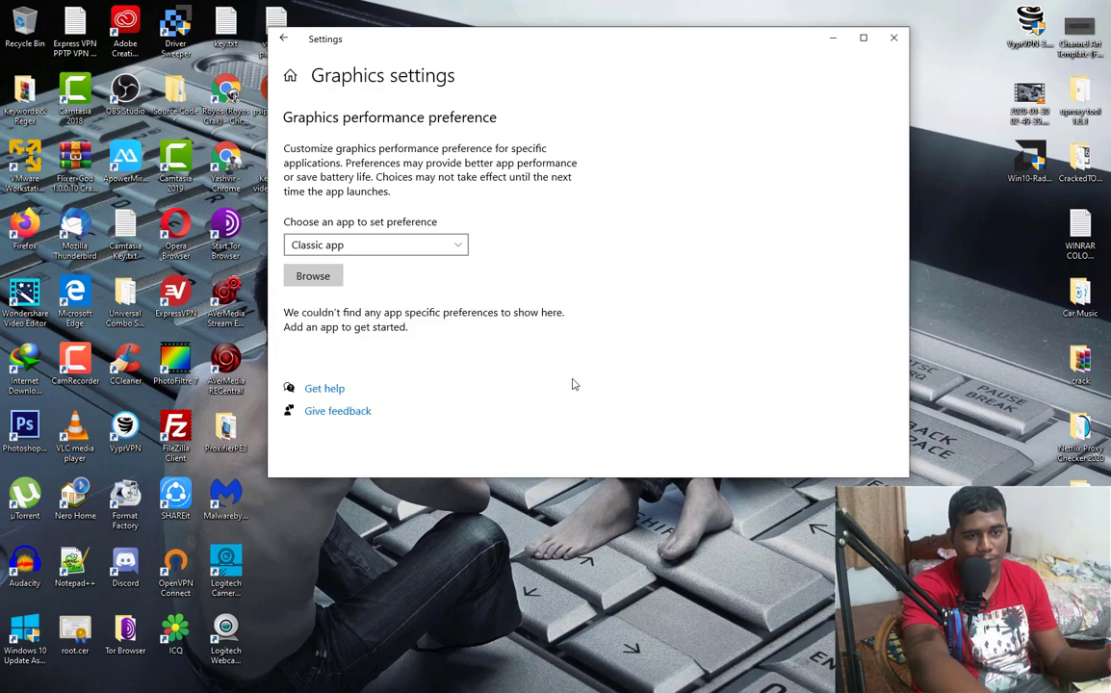
click(894, 37)
right_click(552, 175)
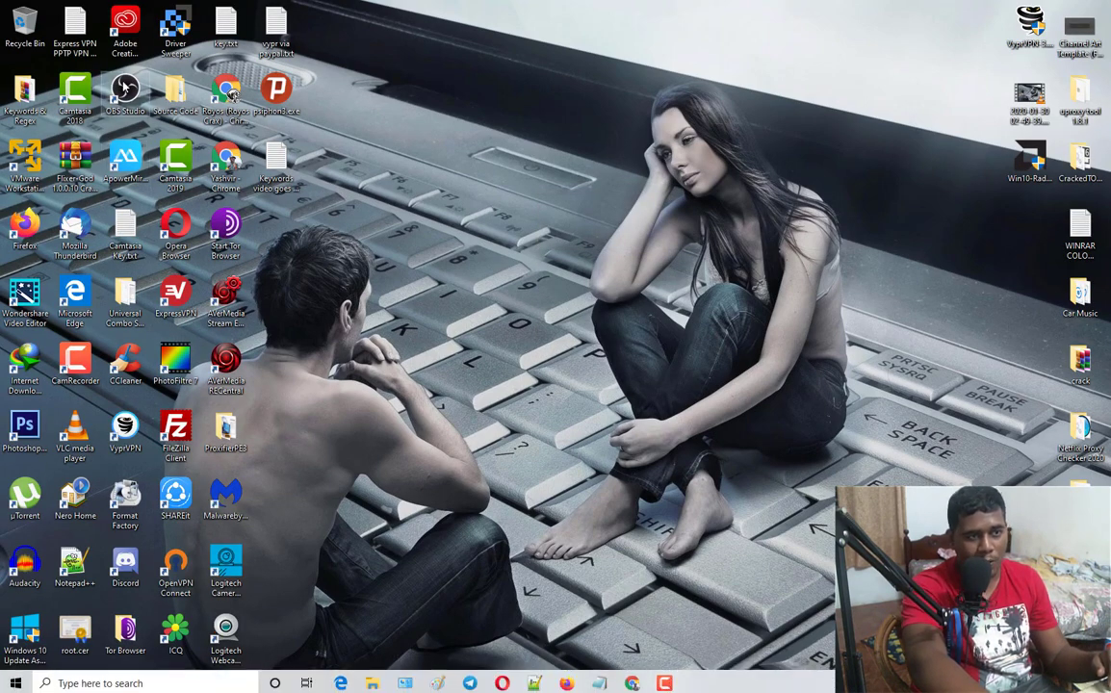
- Launch OBS Studio and add a new source named Display Capture 2
right_click(124, 89)
click(173, 180)
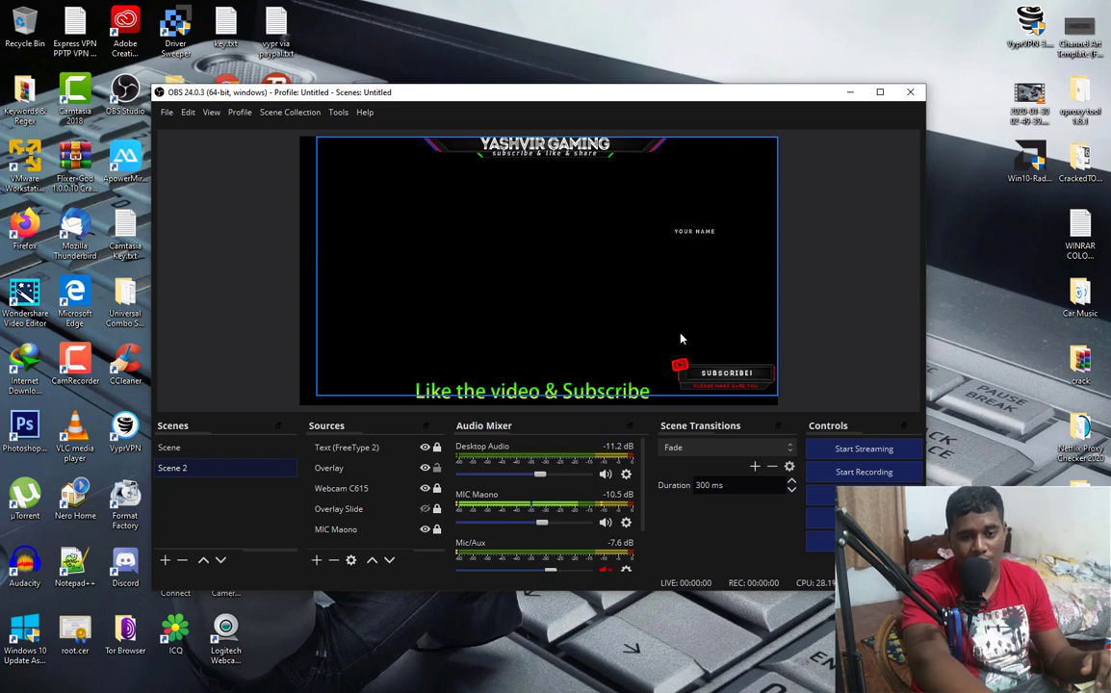
click(316, 560)
click(364, 380)
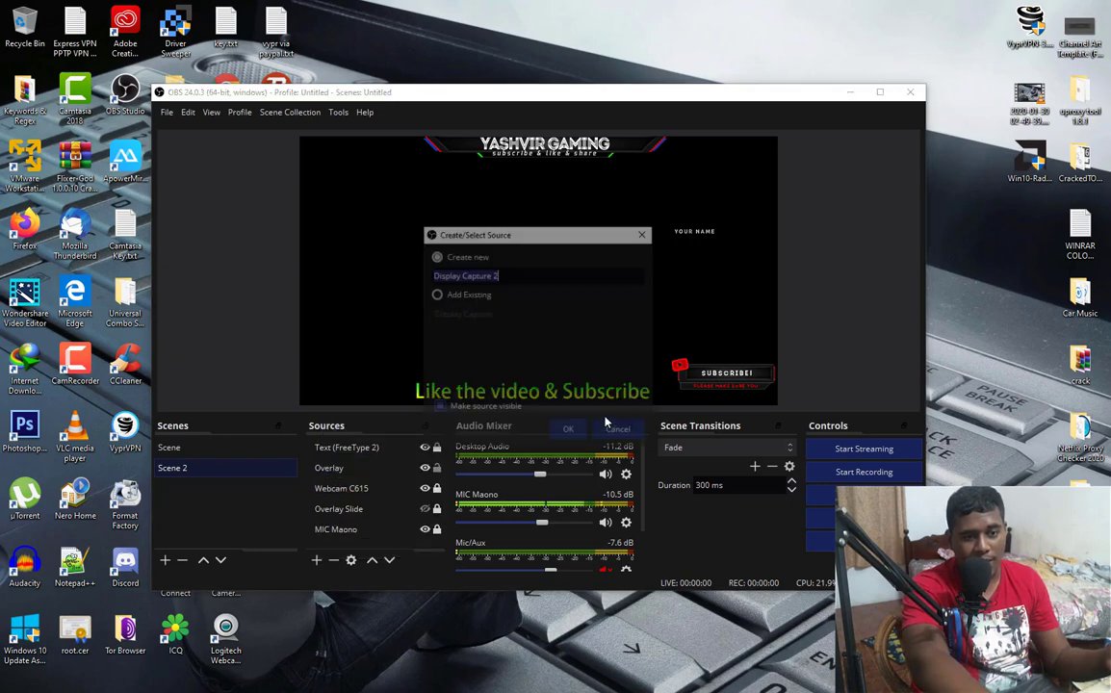
click(566, 433)
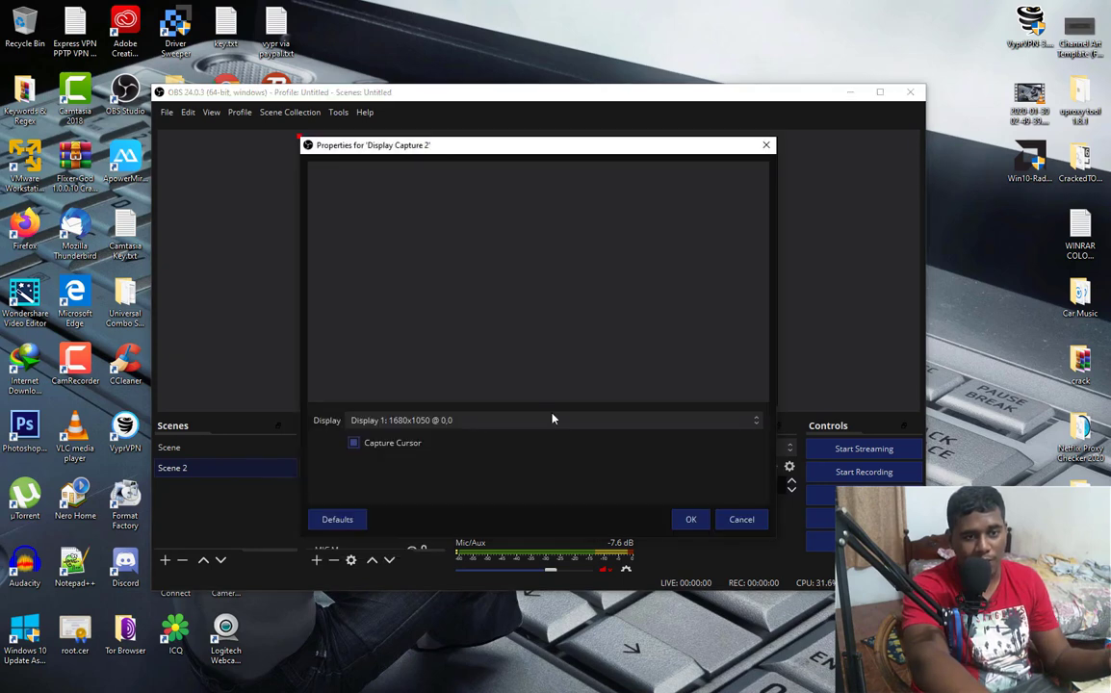
- Set Display Capture 2 to capture Display 1, select Overlay, and minimize OBS
click(497, 423)
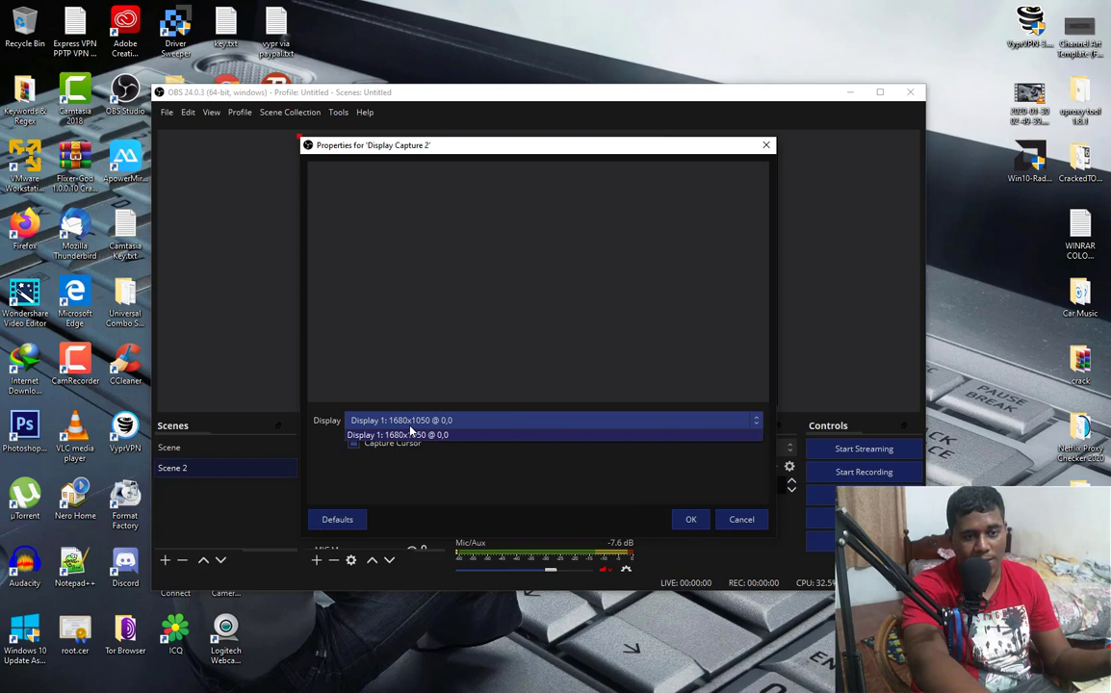
click(440, 435)
click(691, 519)
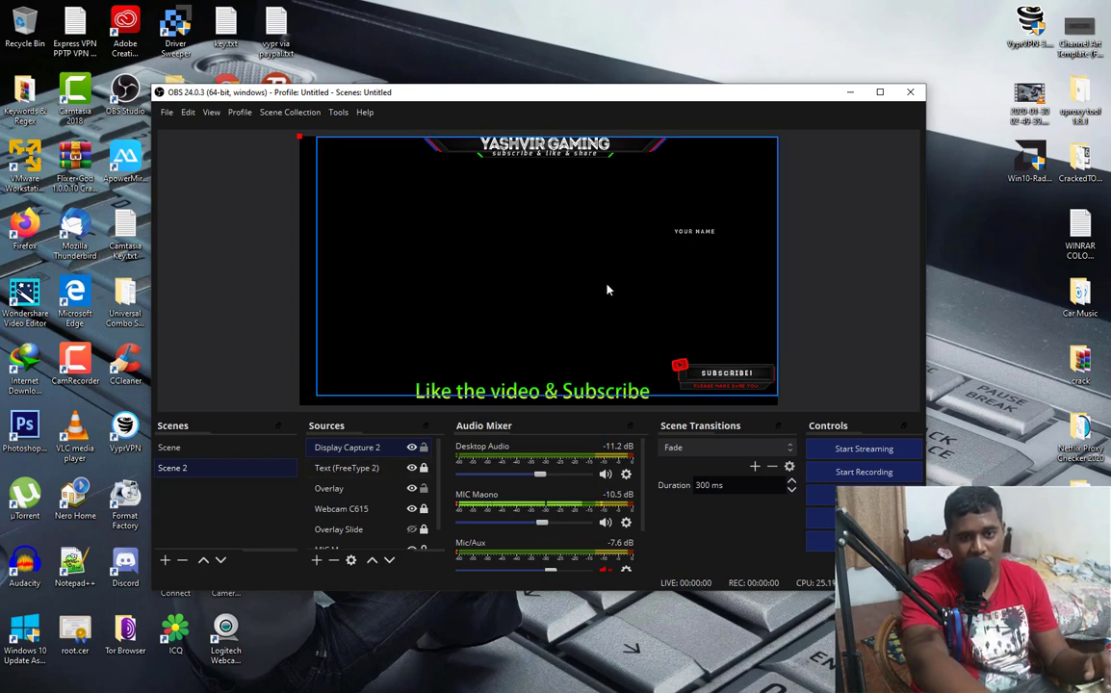
click(628, 321)
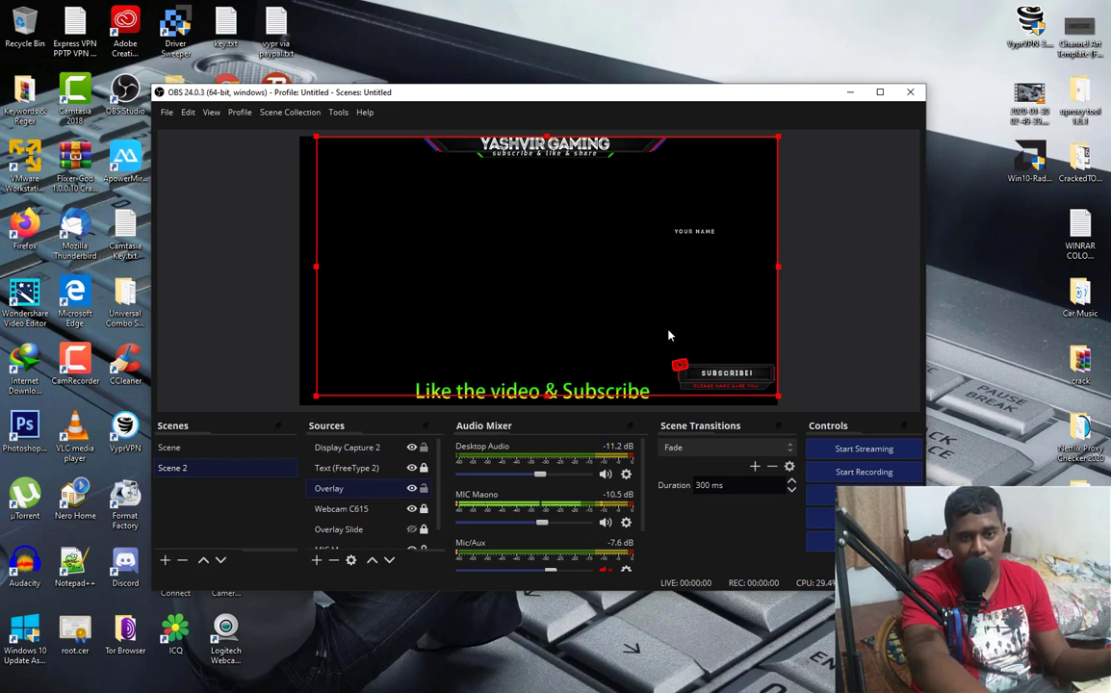
drag(729, 96, 796, 87)
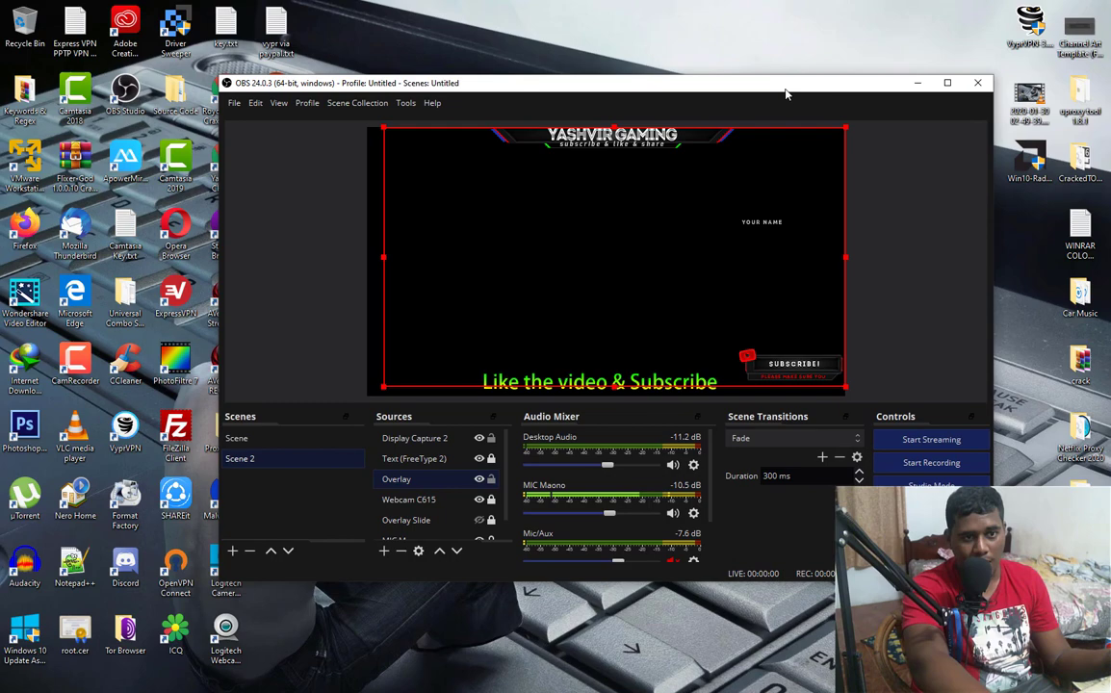
click(918, 84)
- Open Windows Display settings from the desktop and scroll through the Display page
right_click(525, 190)
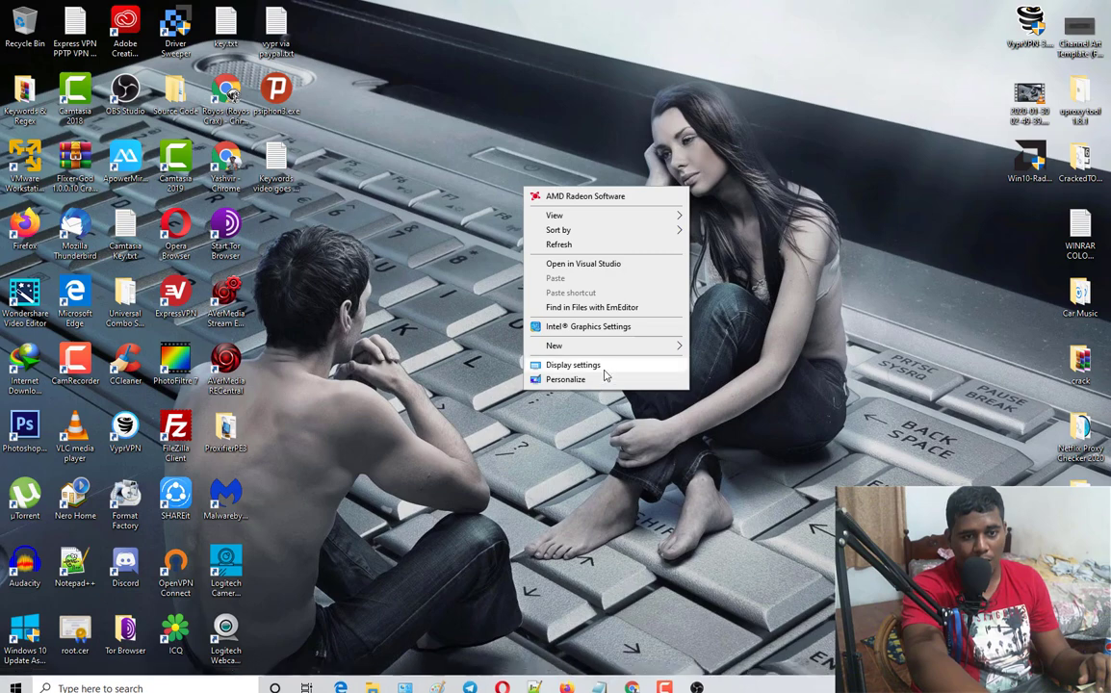
right_click(764, 196)
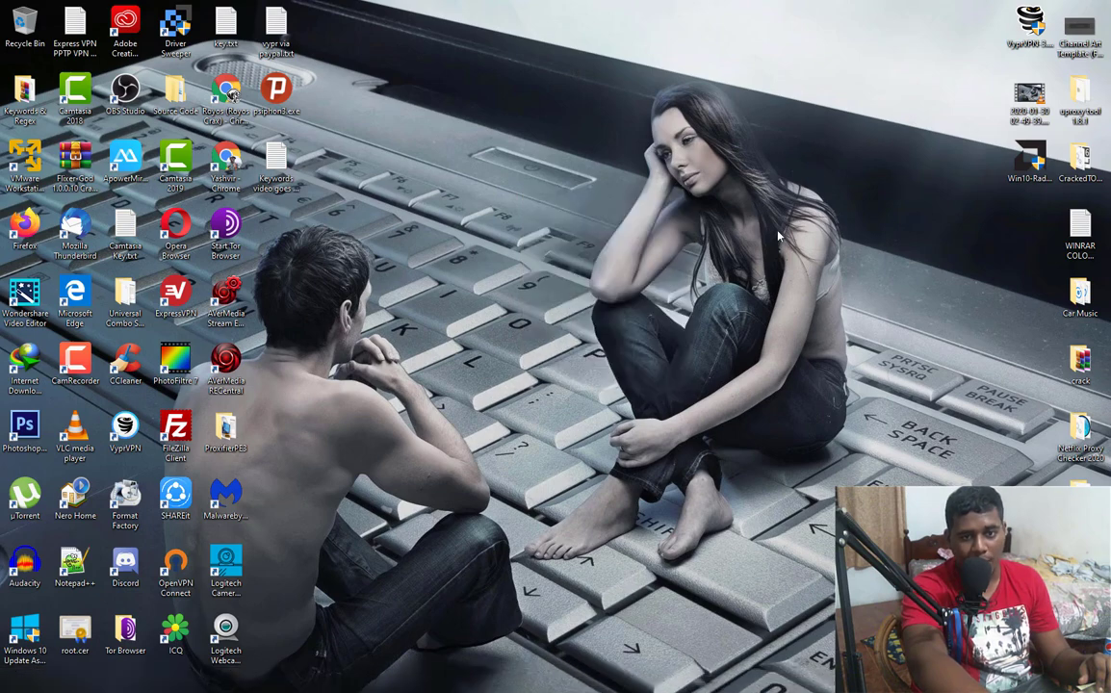
click(814, 374)
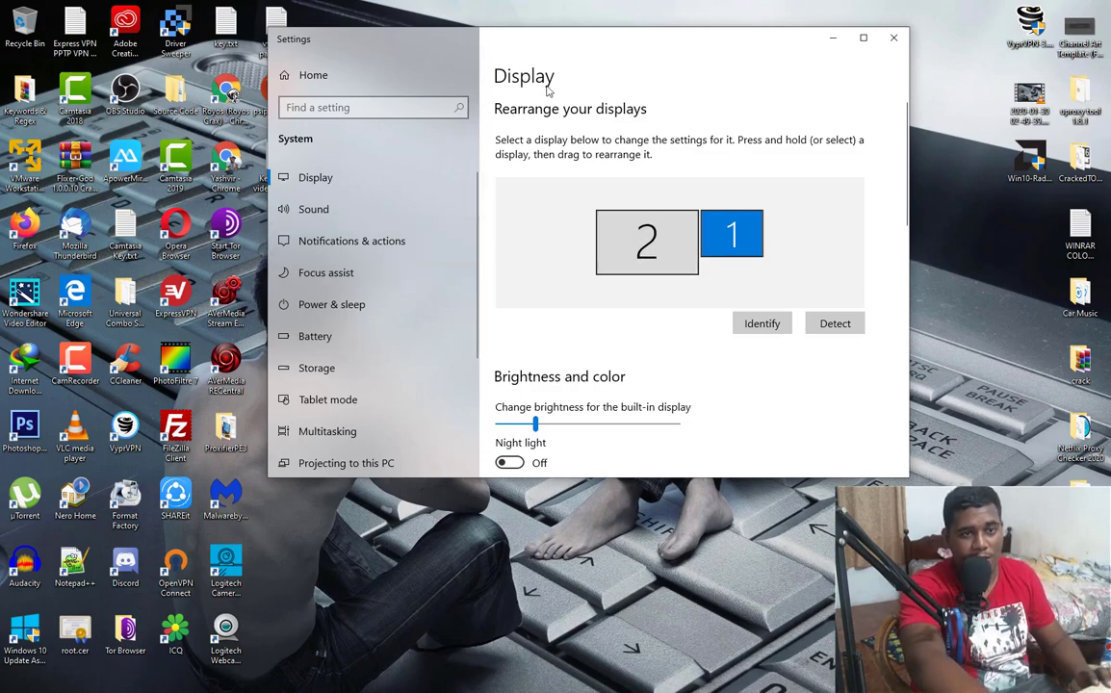
scroll(565, 260, down, 3)
scroll(616, 274, down, 3)
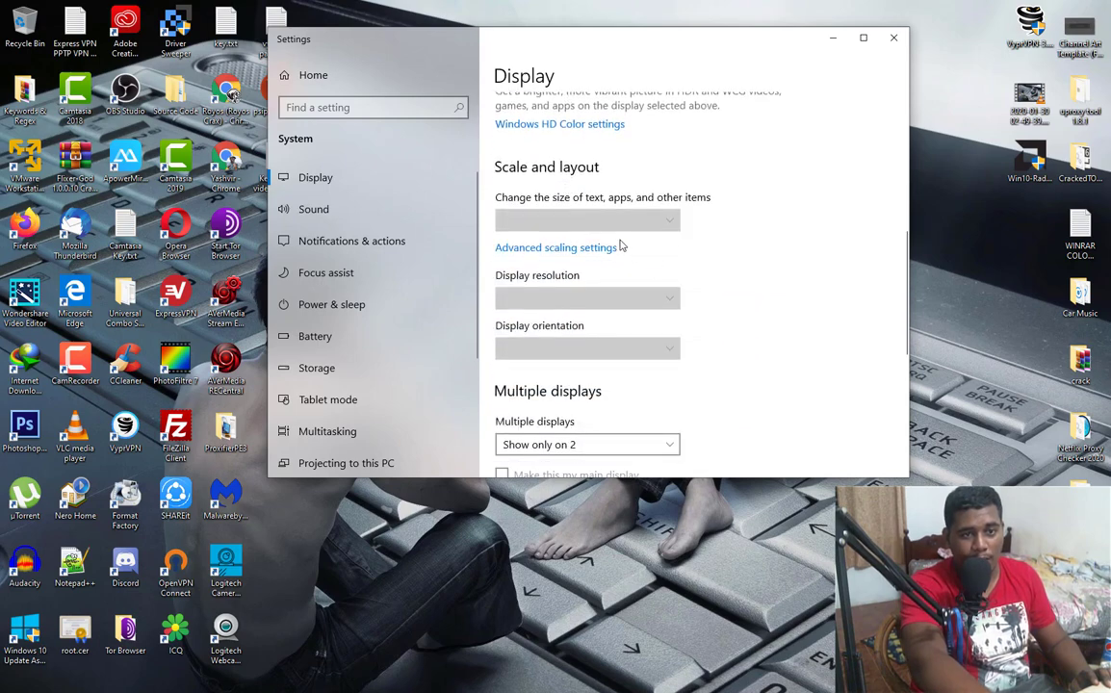
scroll(674, 298, down, 3)
scroll(706, 308, down, 1)
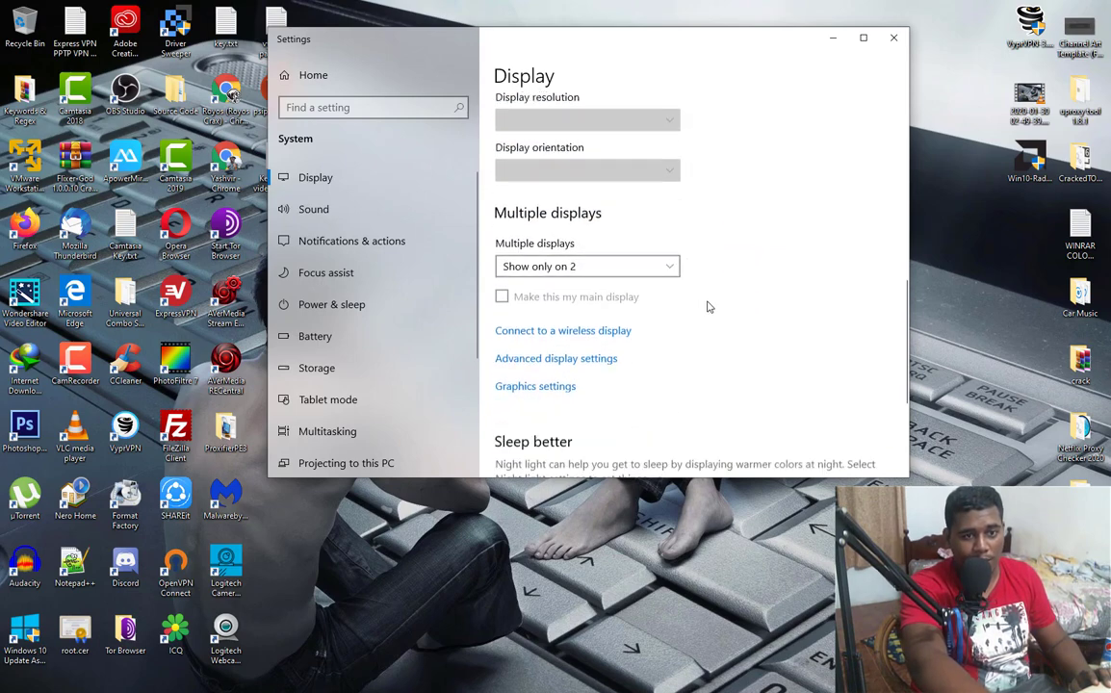
scroll(707, 308, down, 3)
scroll(709, 315, down, 2)
scroll(656, 316, up, 3)
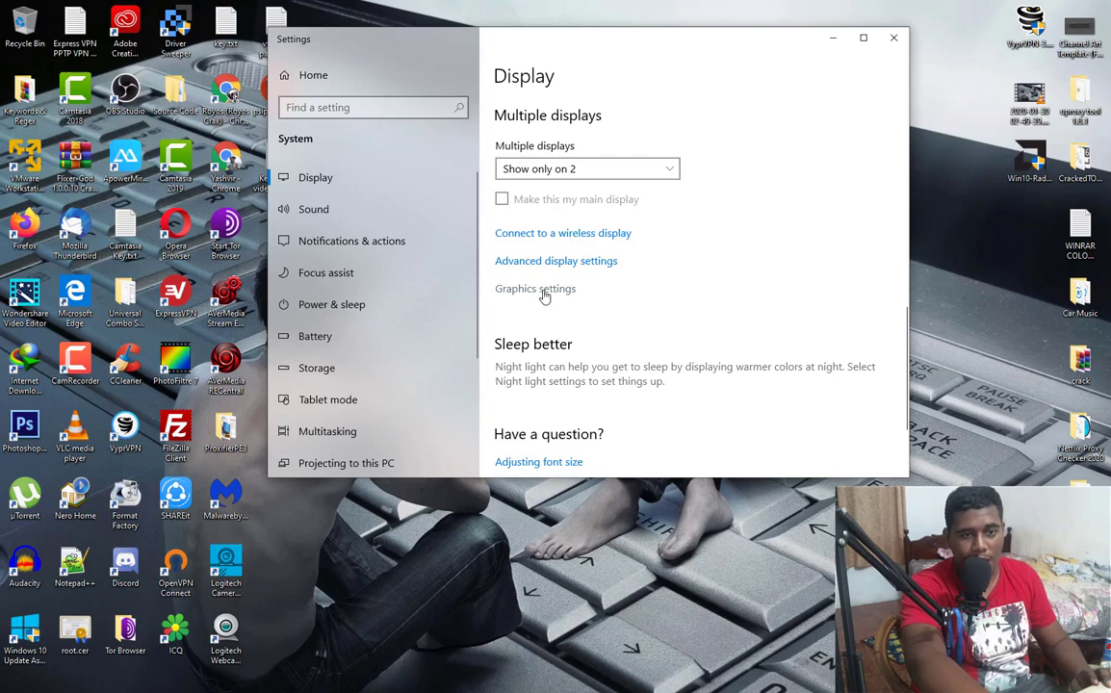
scroll(549, 308, up, 1)
- View the advanced display information showing Display 1 inactive, then return to Display
click(558, 324)
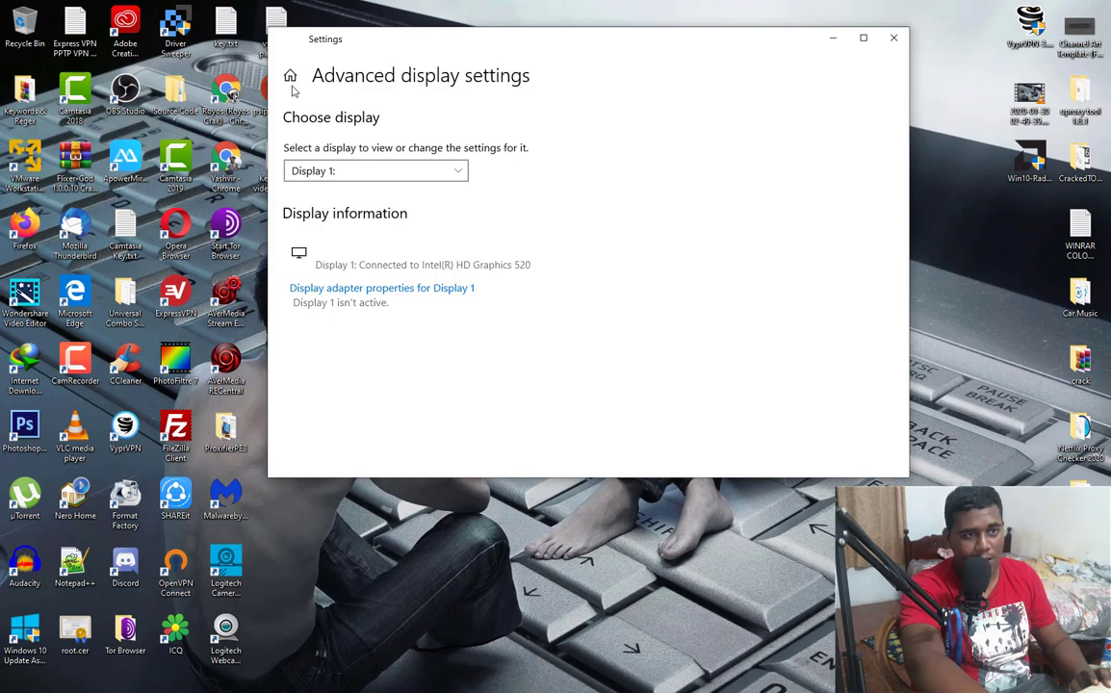
click(282, 38)
scroll(578, 324, down, 3)
scroll(578, 324, down, 3)
scroll(581, 337, down, 2)
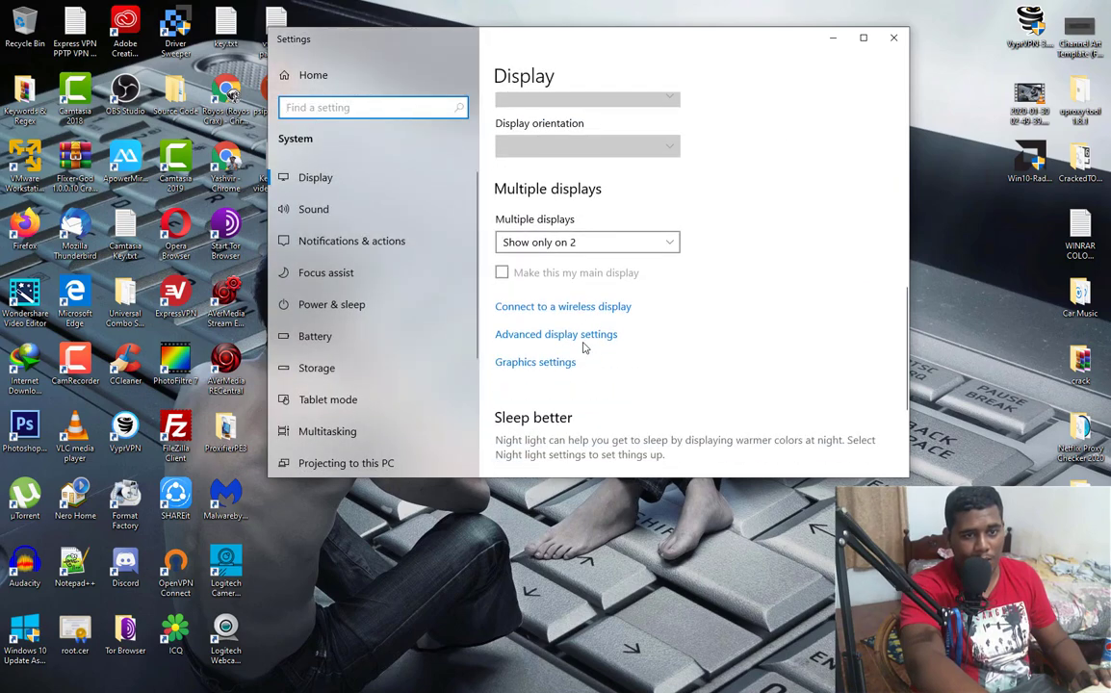
- On the Graphics settings page, keep Classic app as the app type and start browsing for a program
click(537, 364)
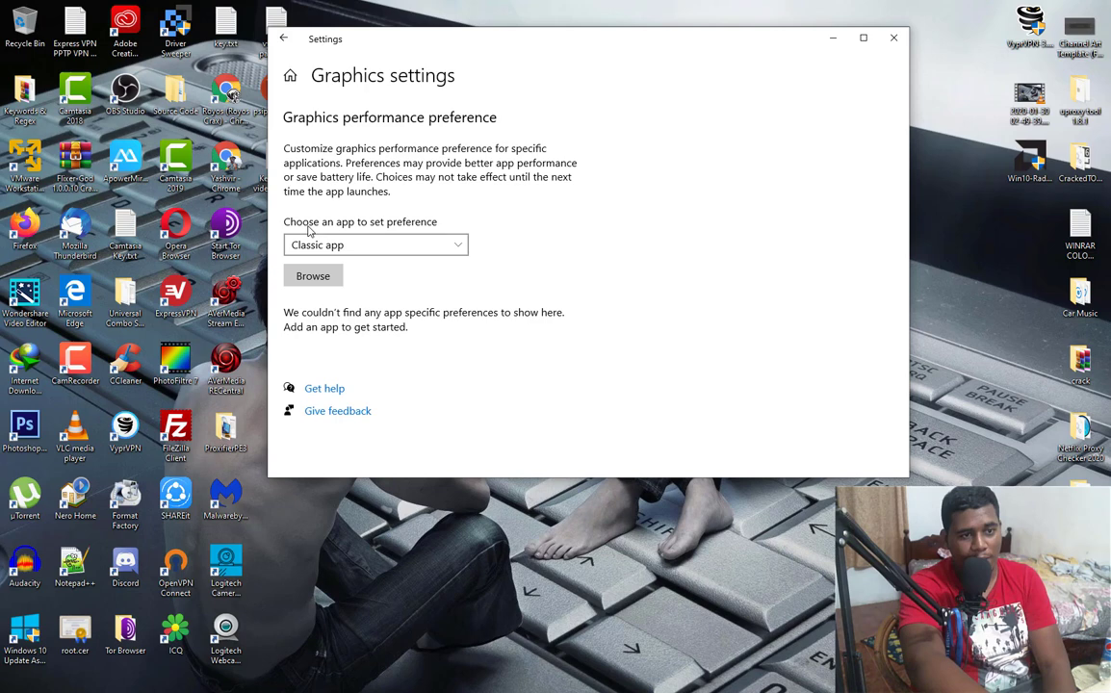
click(451, 249)
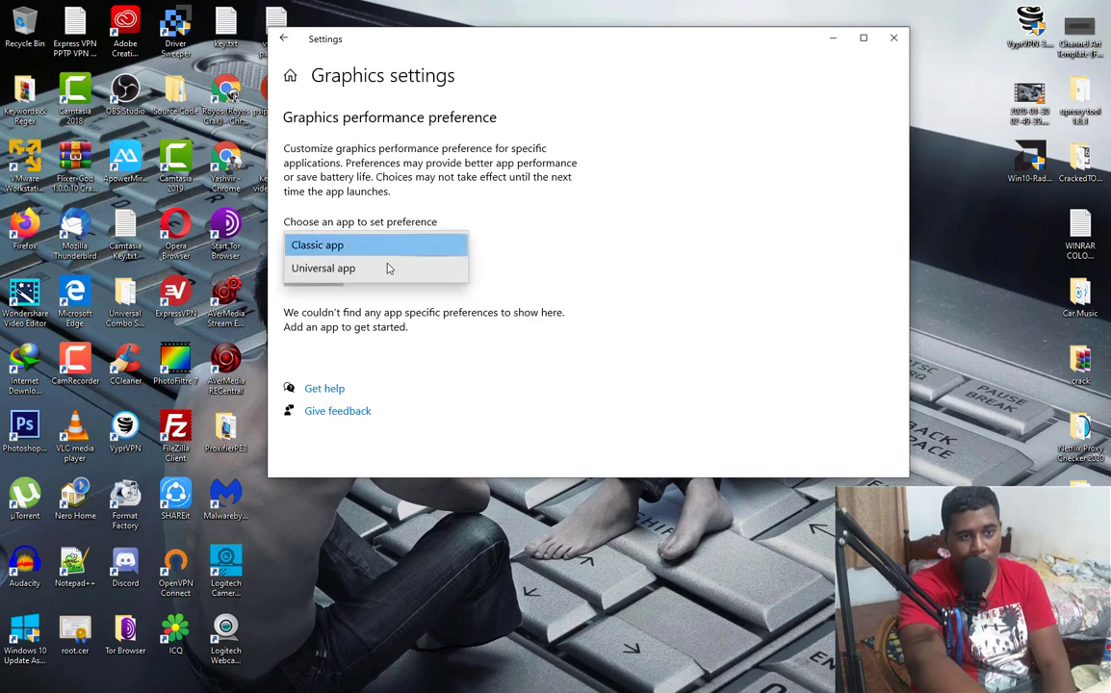
click(340, 248)
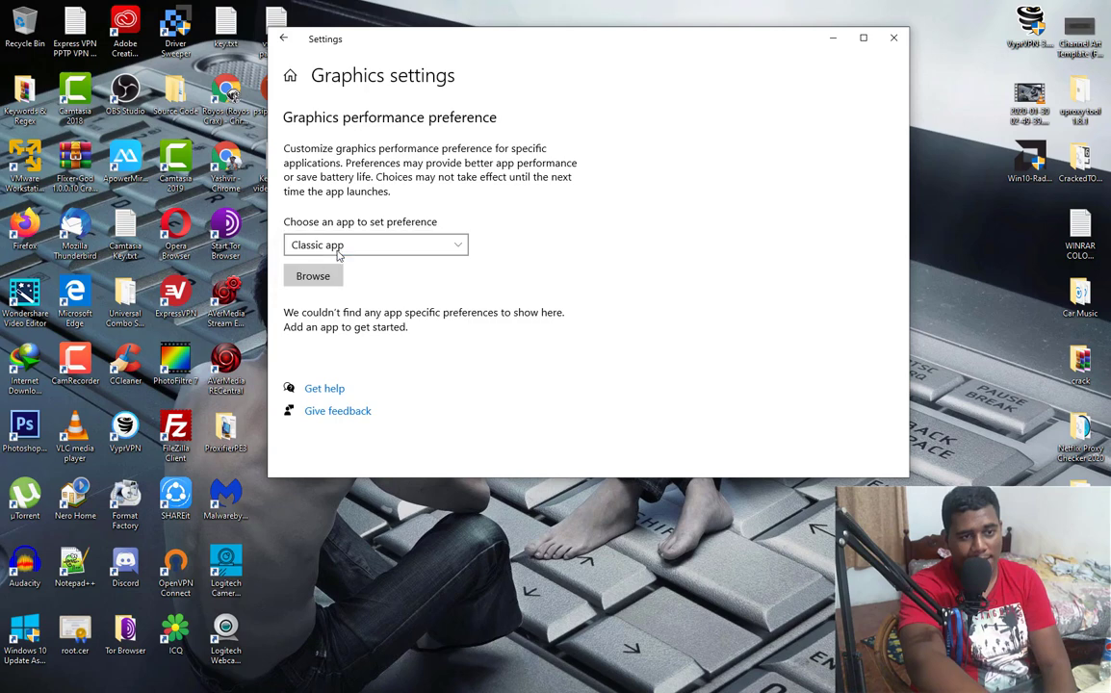
click(320, 277)
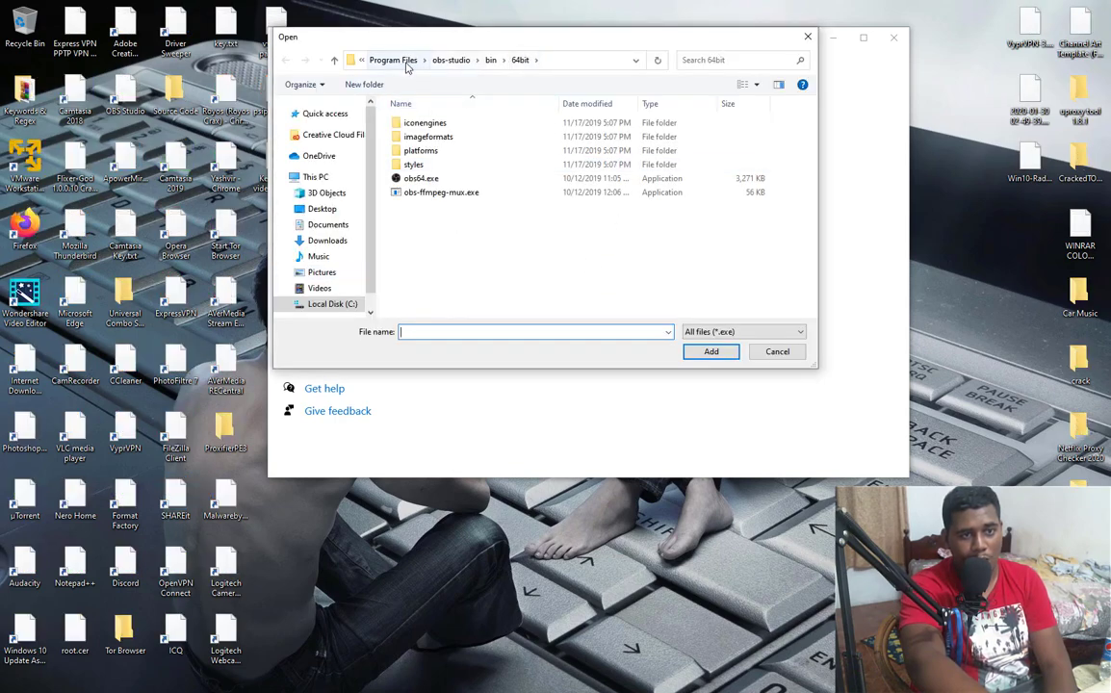
- Add obs64.exe from C:\Program Files\obs-studio\bin\64bit to the preference list
click(393, 59)
click(315, 177)
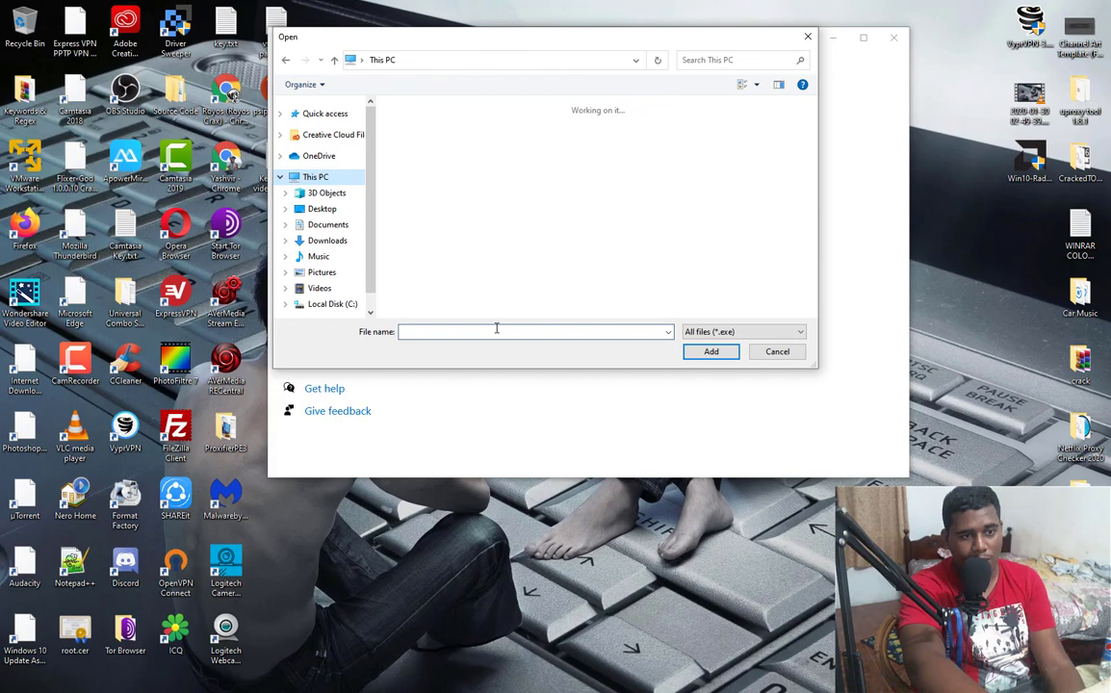
click(331, 303)
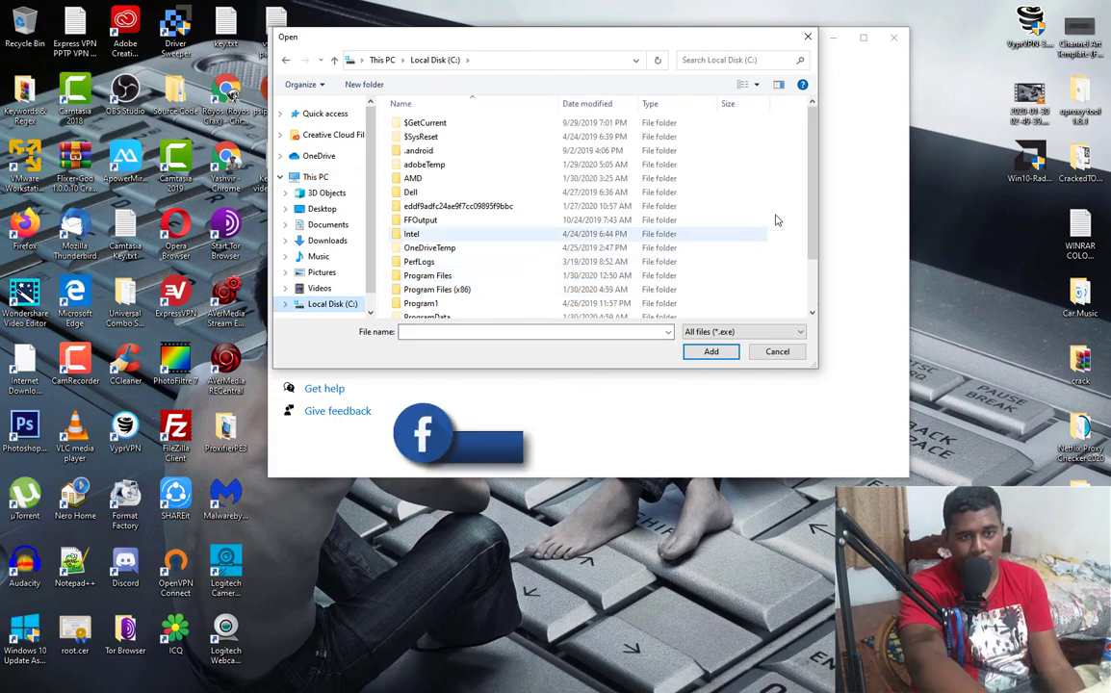
scroll(809, 241, down, 3)
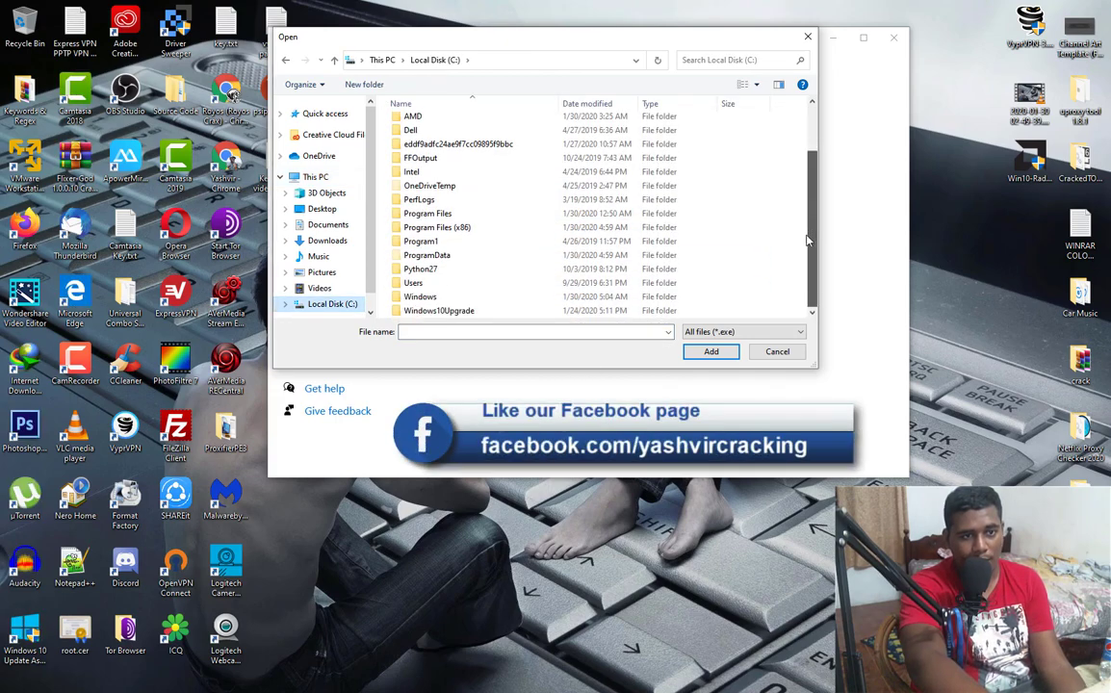
double_click(431, 213)
scroll(429, 252, down, 10)
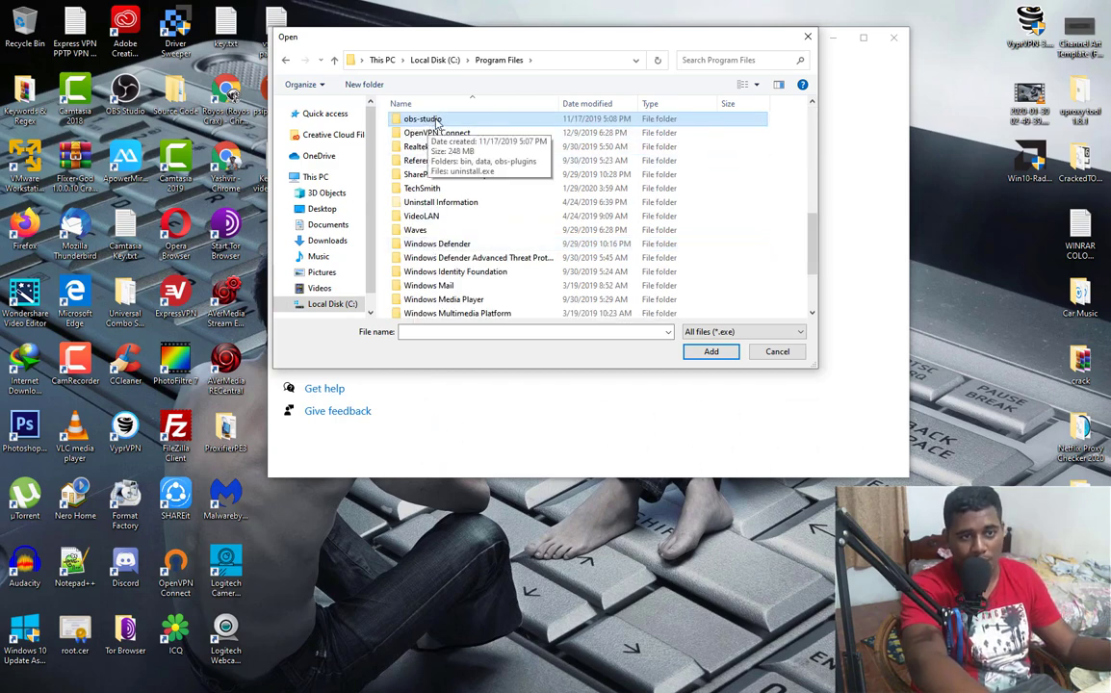
double_click(412, 119)
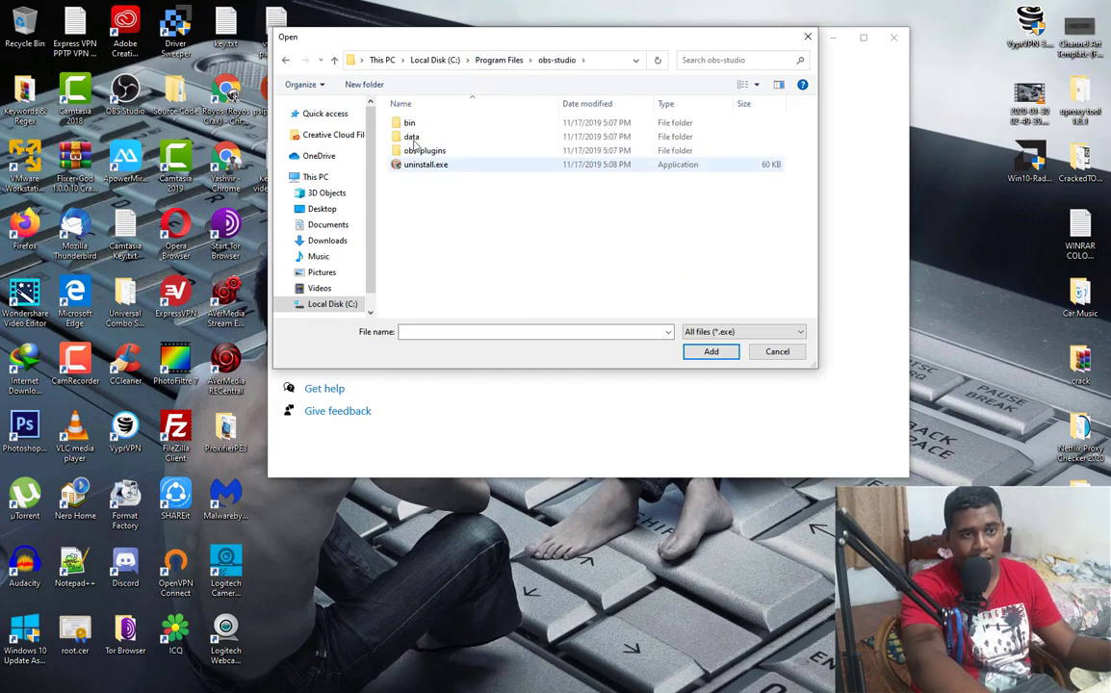
double_click(411, 128)
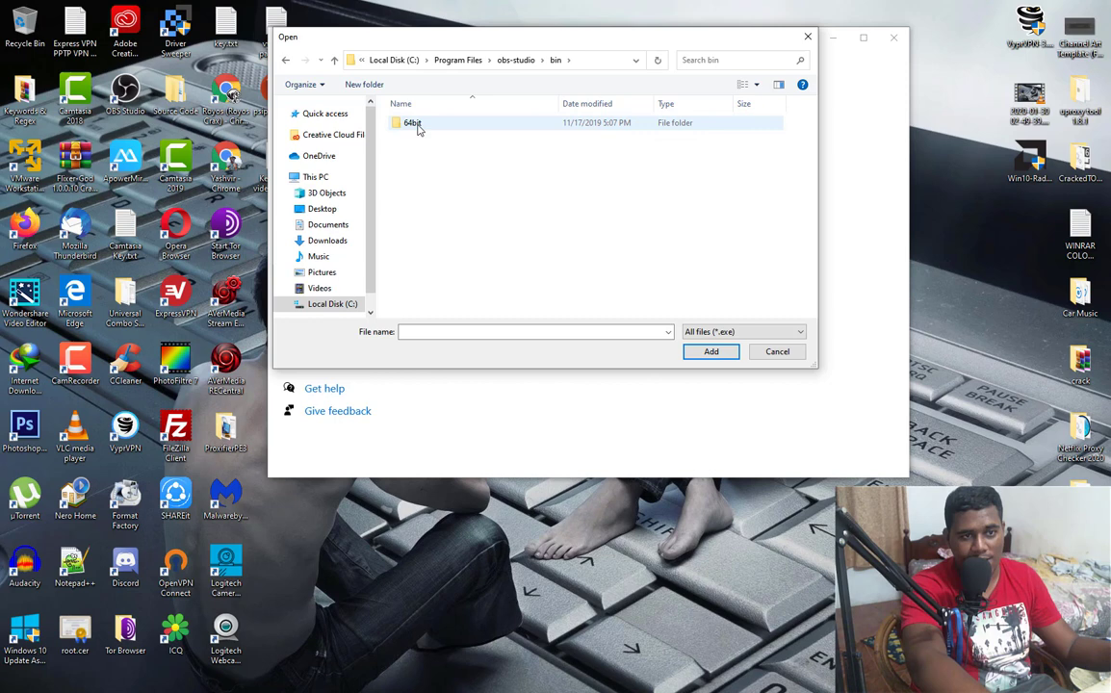
double_click(414, 126)
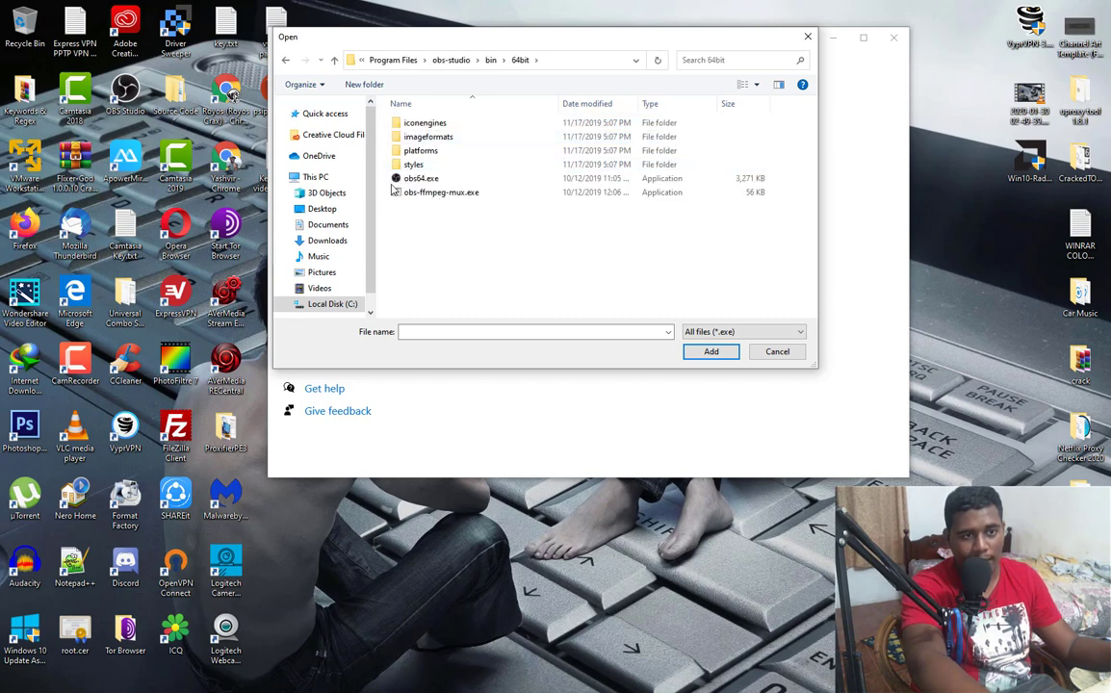
click(415, 180)
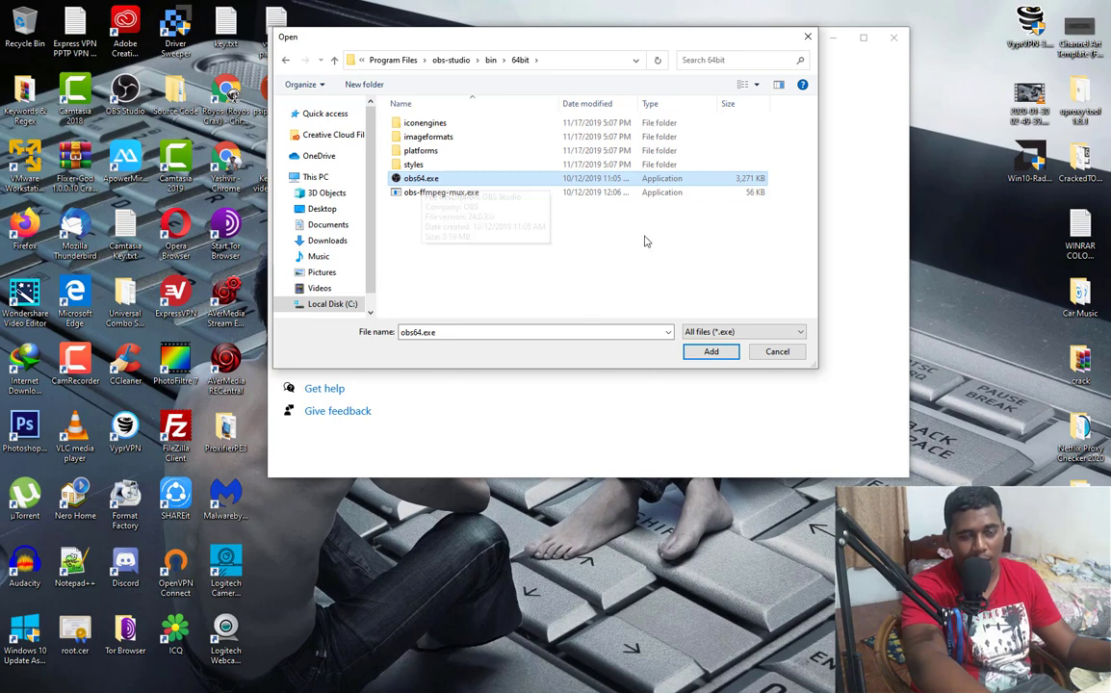
click(710, 351)
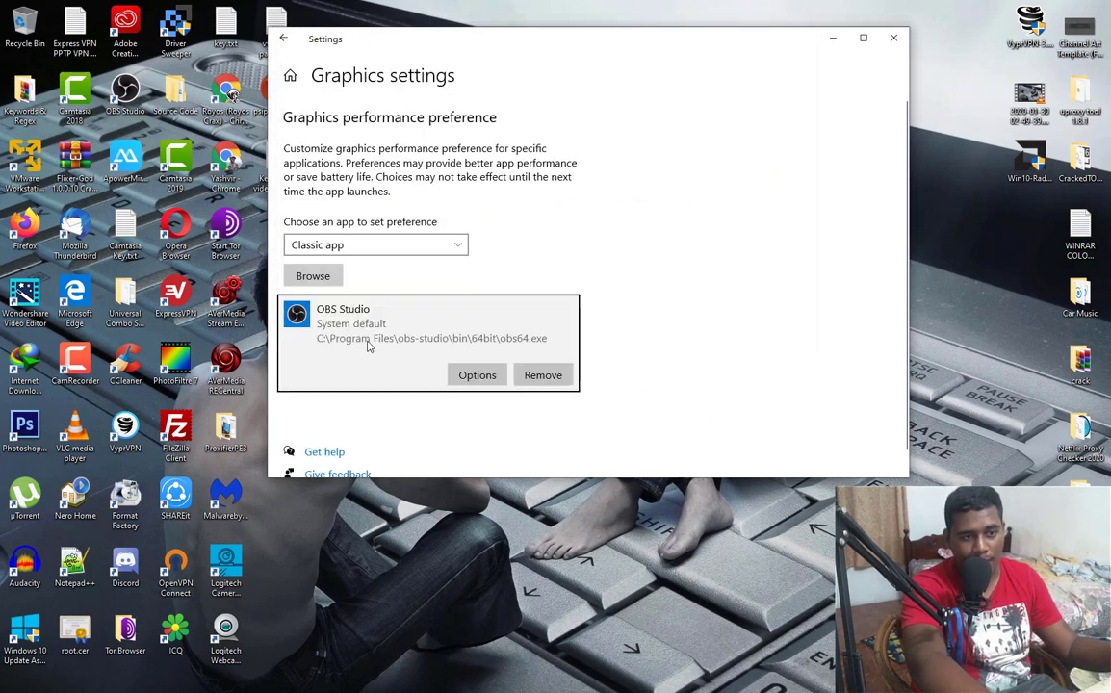
- Save Power saving as OBS Studio's graphics preference and close Settings
click(477, 376)
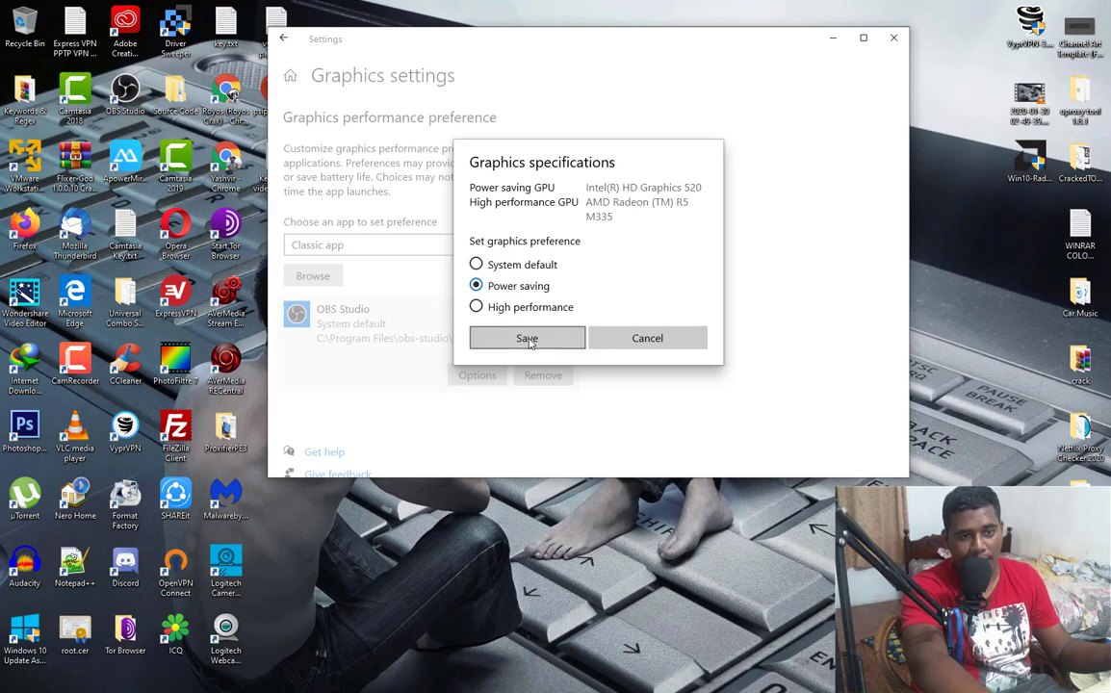
click(515, 336)
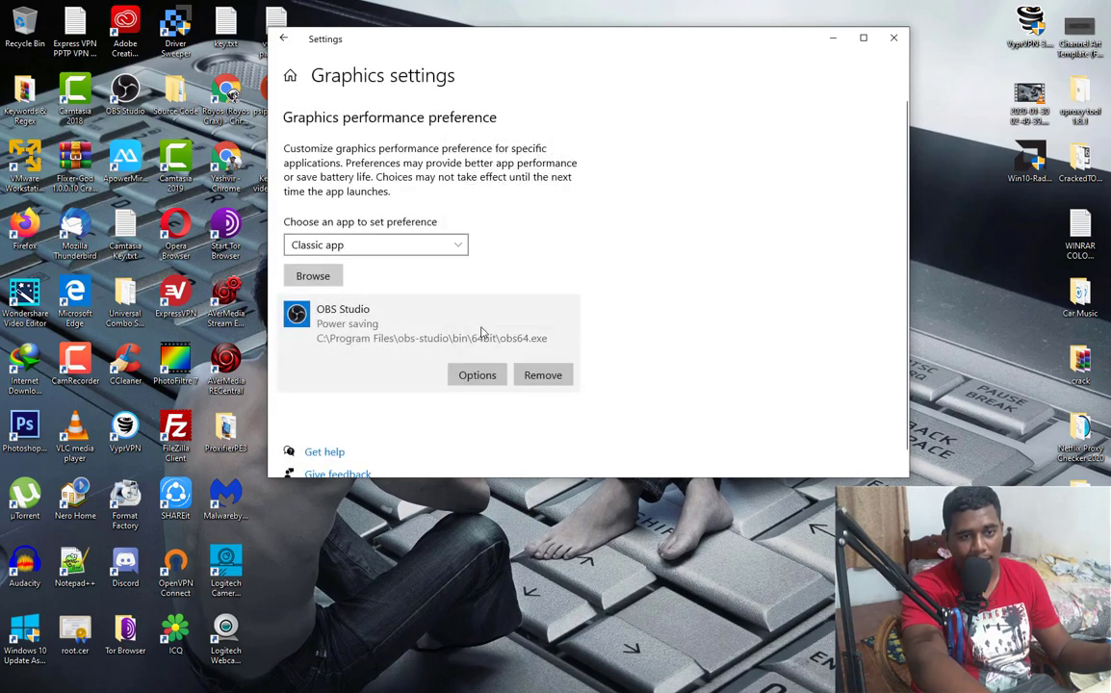
click(886, 39)
mouse_move(703, 686)
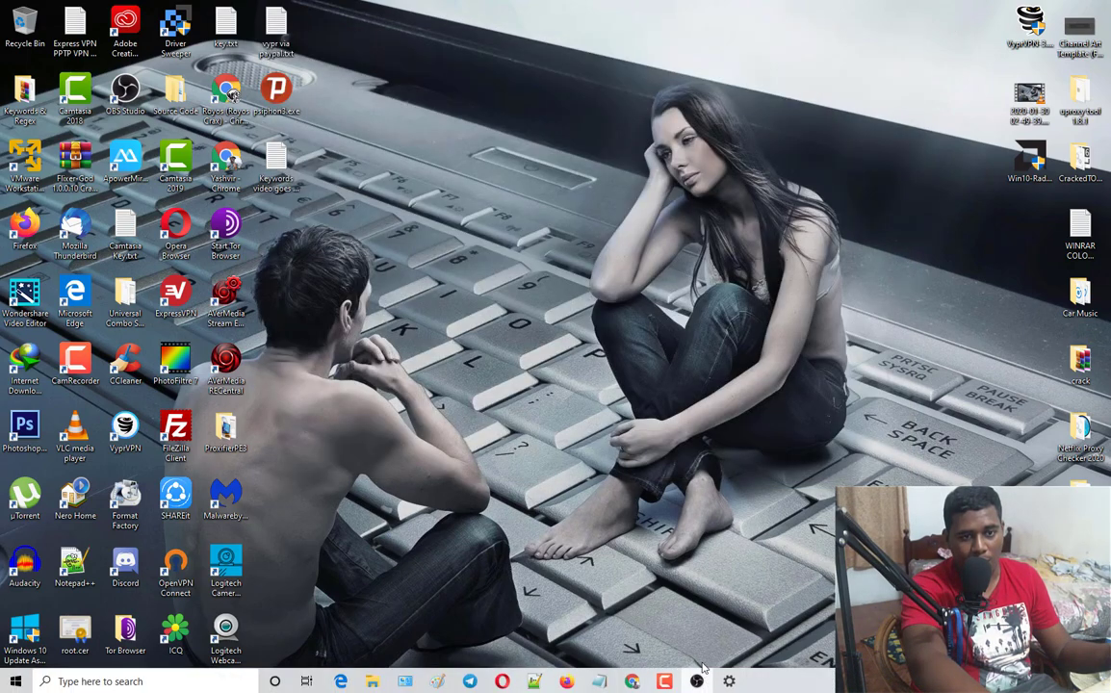
- Open OBS from the taskbar, select the Display Capture source, then close OBS
click(697, 681)
click(419, 438)
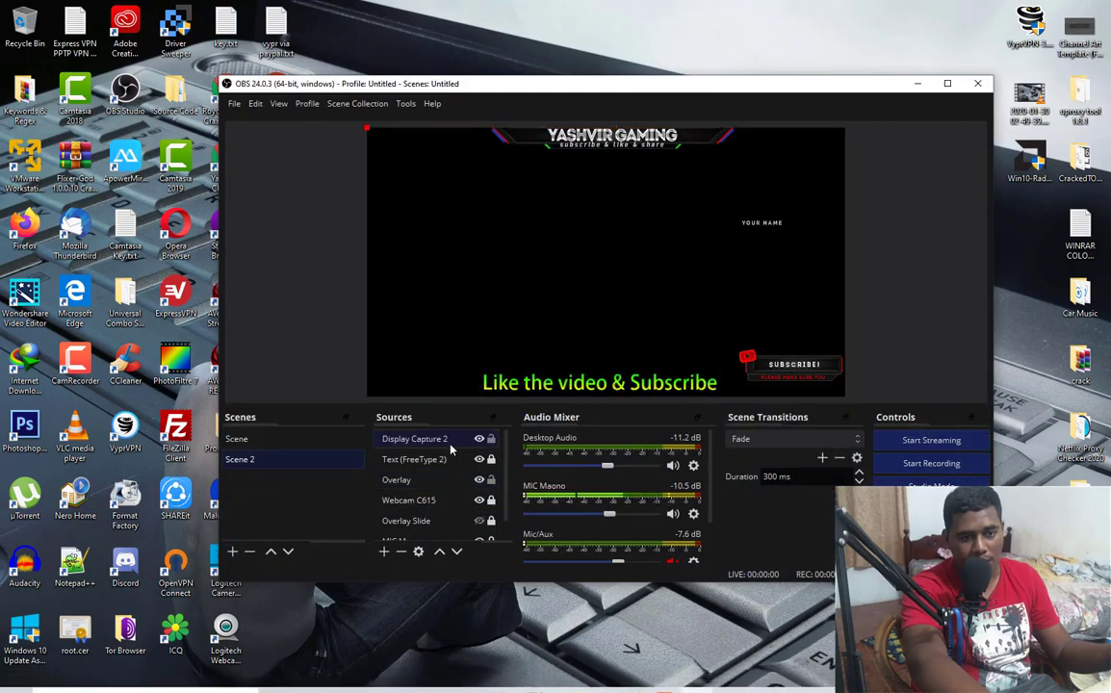
click(975, 87)
- Refresh the desktop and relaunch OBS Studio from its desktop shortcut
right_click(638, 282)
click(664, 336)
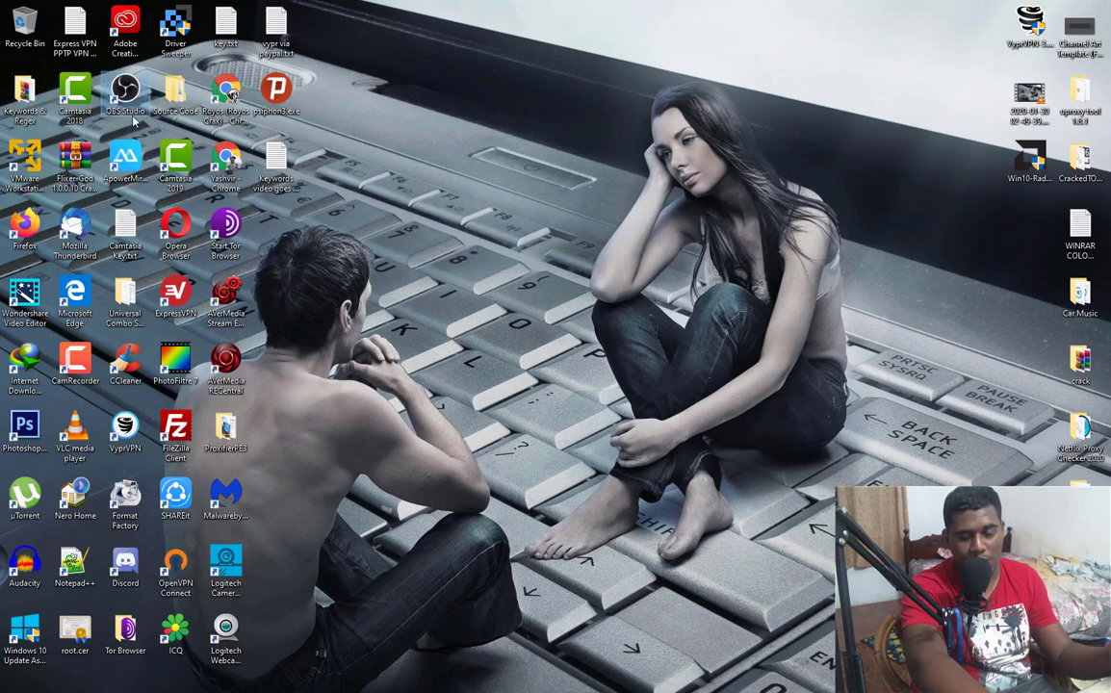
right_click(129, 98)
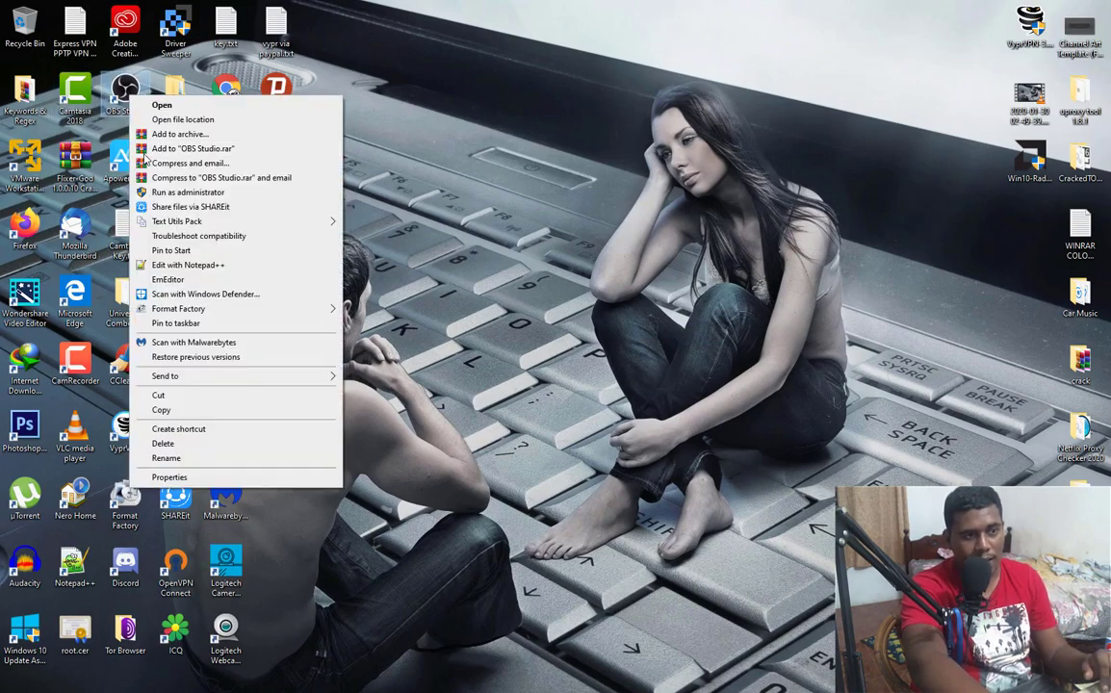
click(154, 106)
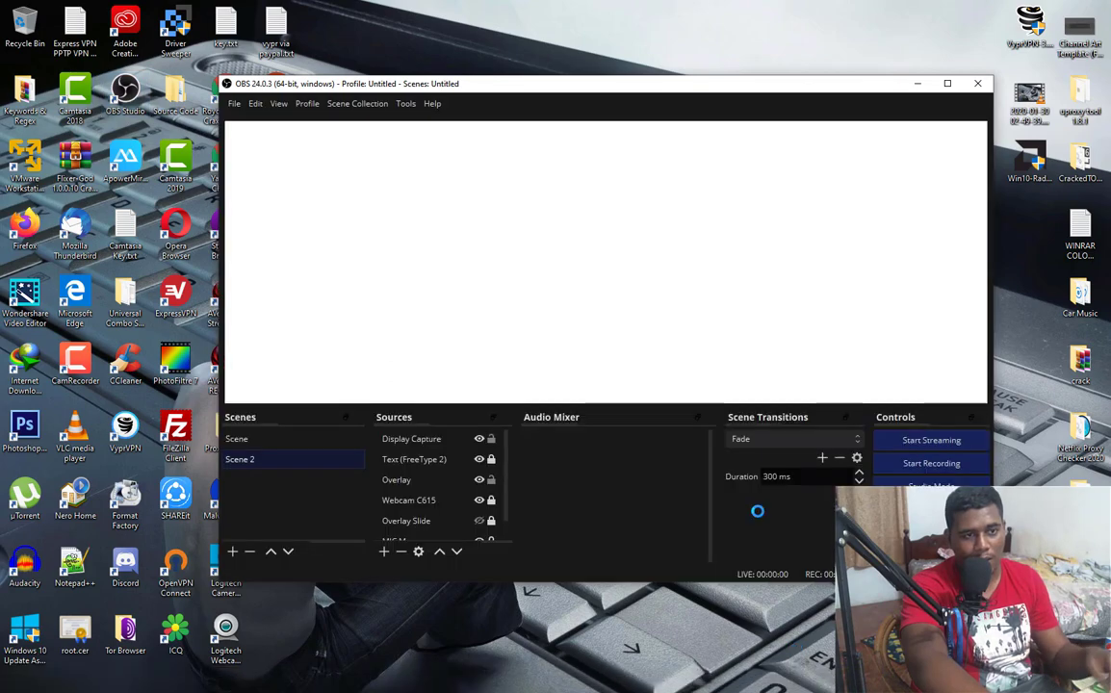
- Shift the OBS window left and select Display Capture to confirm it shows the live desktop
drag(697, 84, 679, 84)
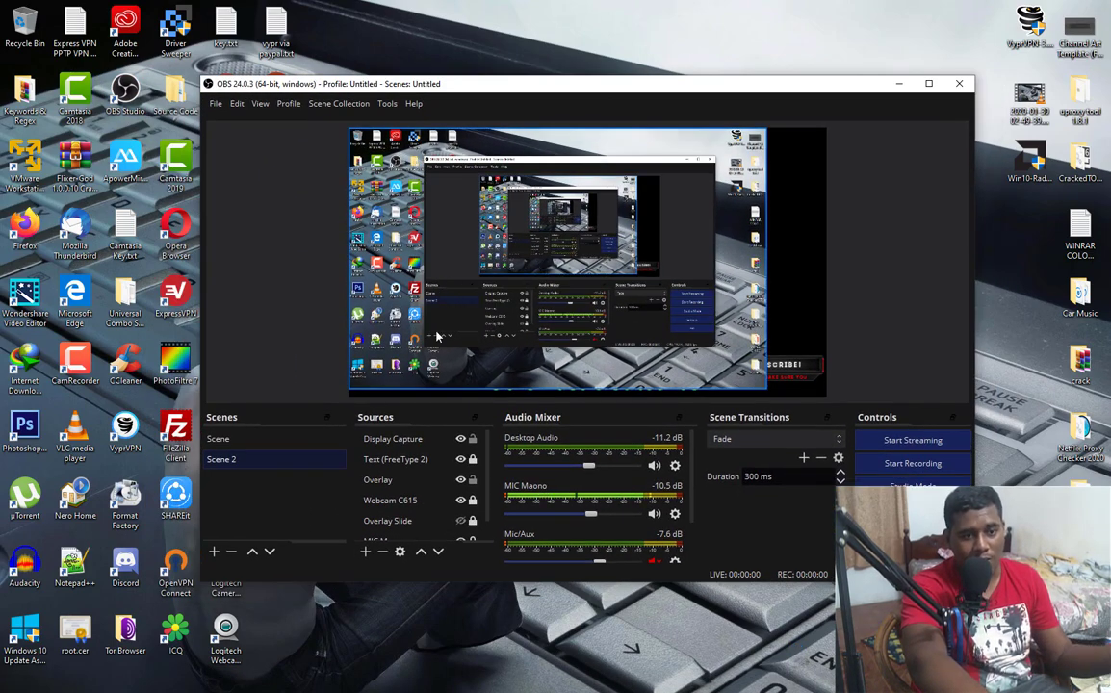
click(433, 439)
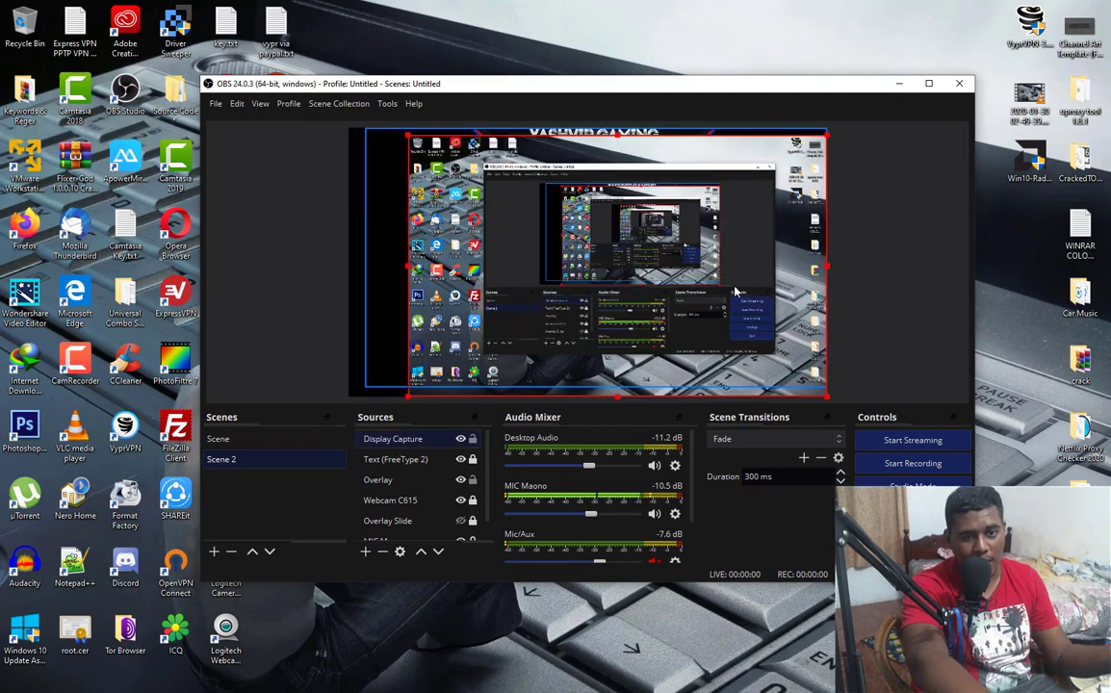